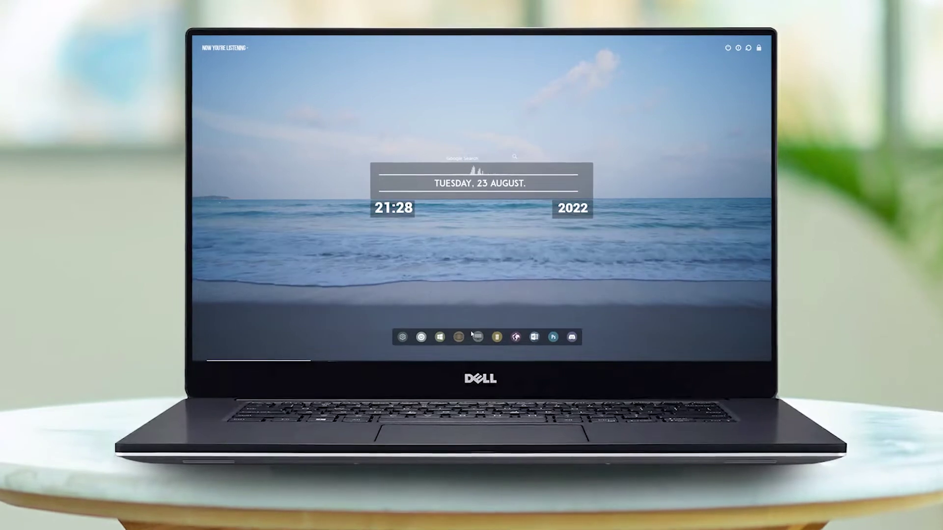
- Open the This PC window from the dock and reposition it on the themed desktop
{"action": "left_click", "coordinate": [477, 337]}
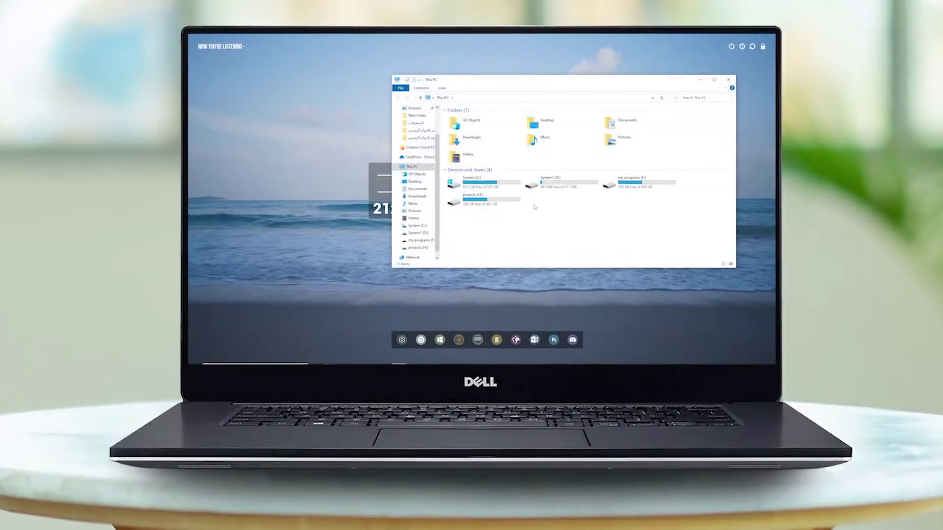
{"action": "left_click_drag", "start_coordinate": [563, 84], "coordinate": [502, 84]}
{"action": "left_click", "coordinate": [647, 79]}
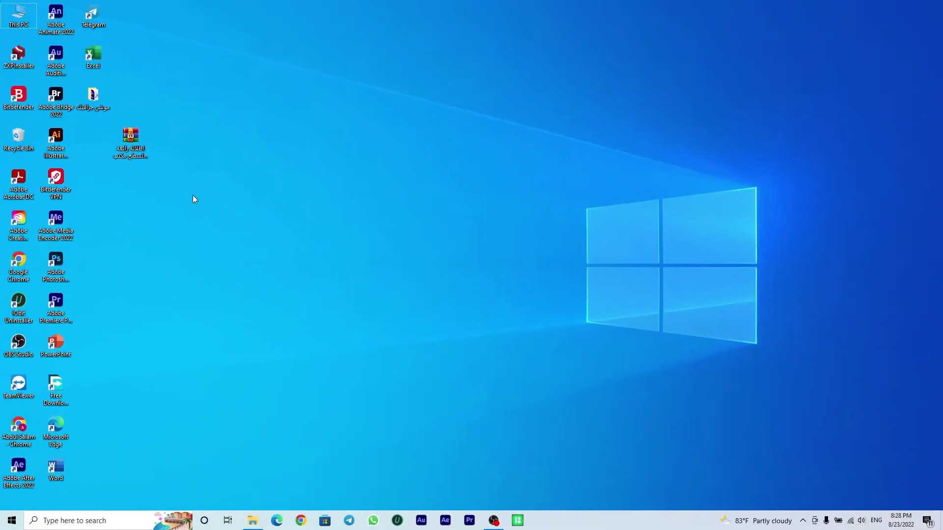
- Extract the Windows 10 & 11 Rainmeter theme archive on the desktop into its own folder and open that folder
{"action": "right_click", "coordinate": [129, 141]}
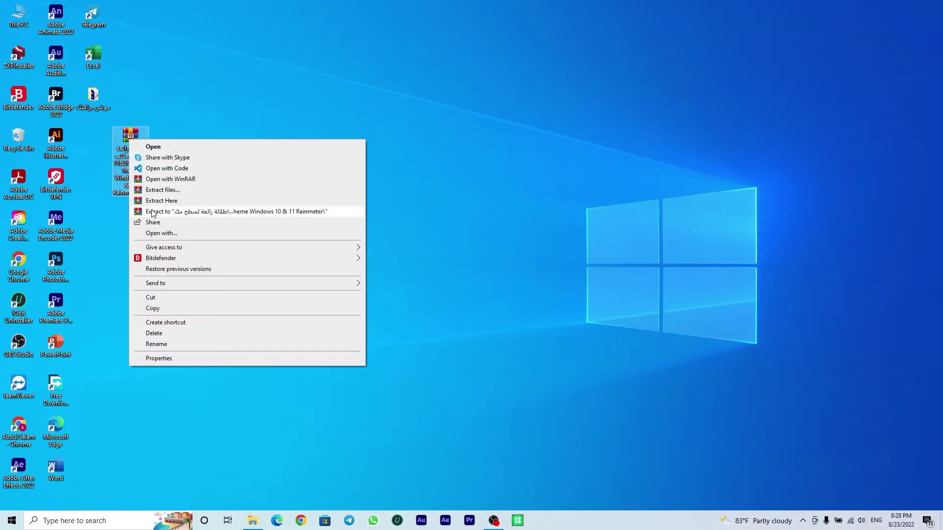
{"action": "left_click", "coordinate": [173, 212]}
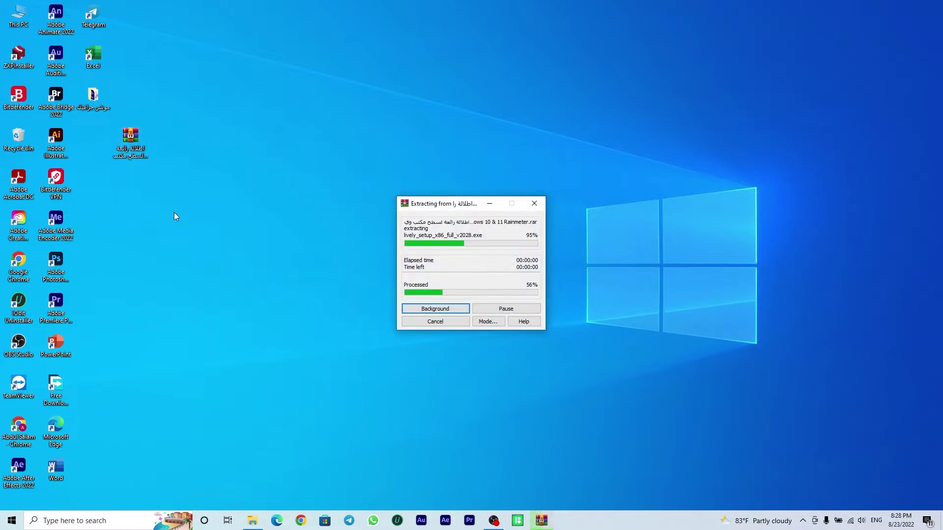
{"action": "double_click", "coordinate": [93, 143]}
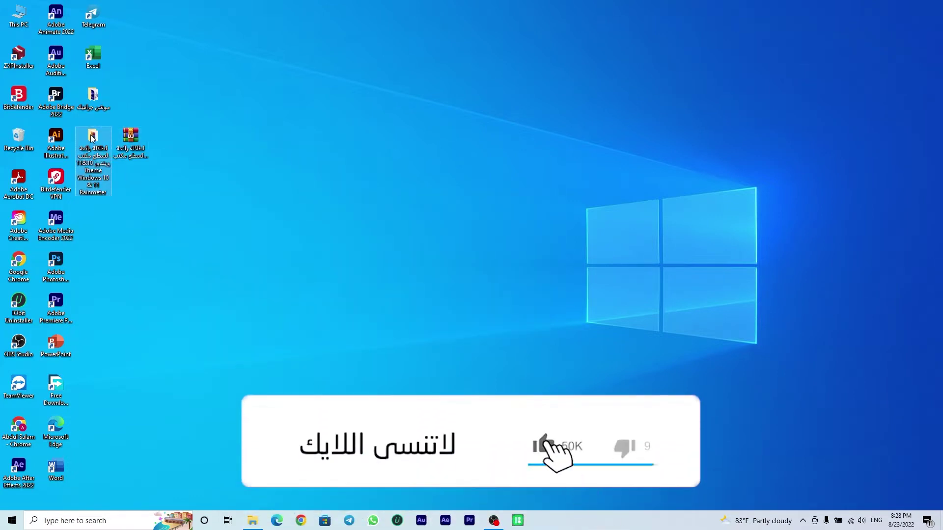
- Extract Ocean Vibe Theme.rar into its own folder and open the nested Ocean Vibe Theme folder
{"action": "right_click", "coordinate": [538, 133]}
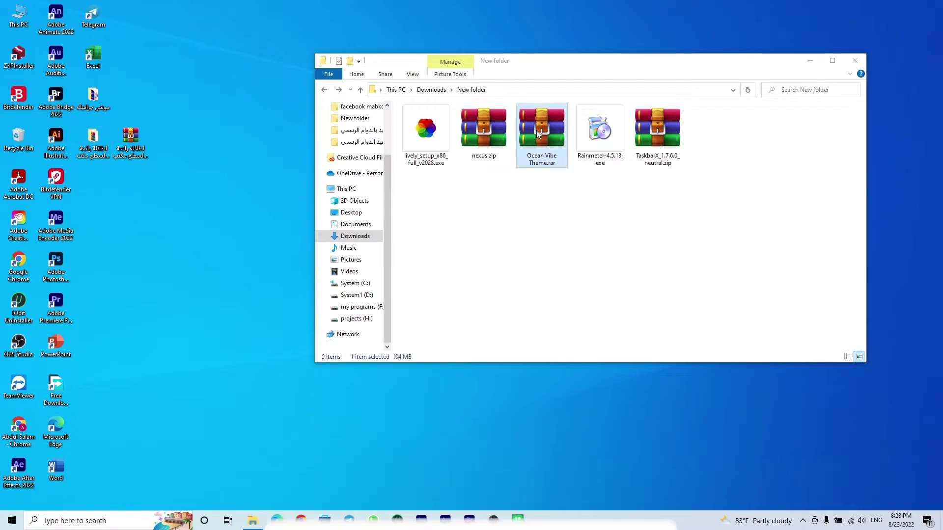
{"action": "left_click", "coordinate": [563, 203]}
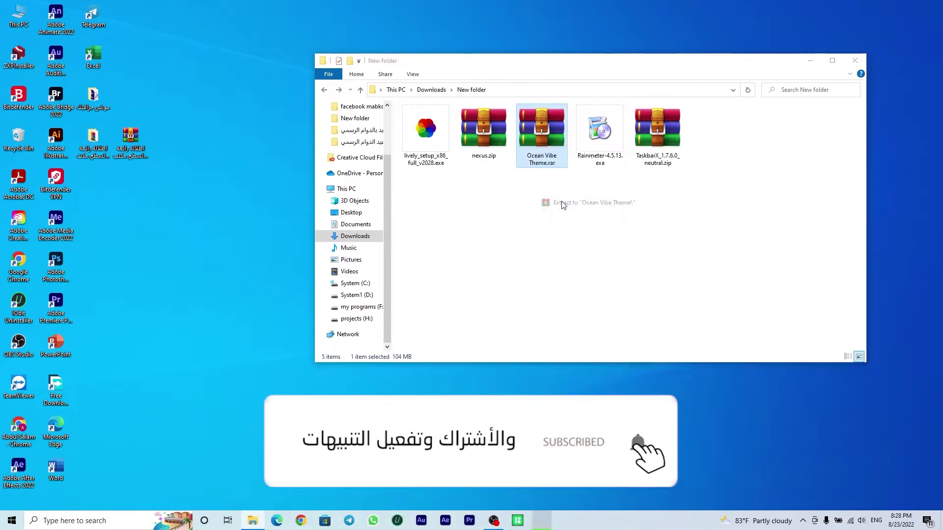
{"action": "double_click", "coordinate": [429, 143]}
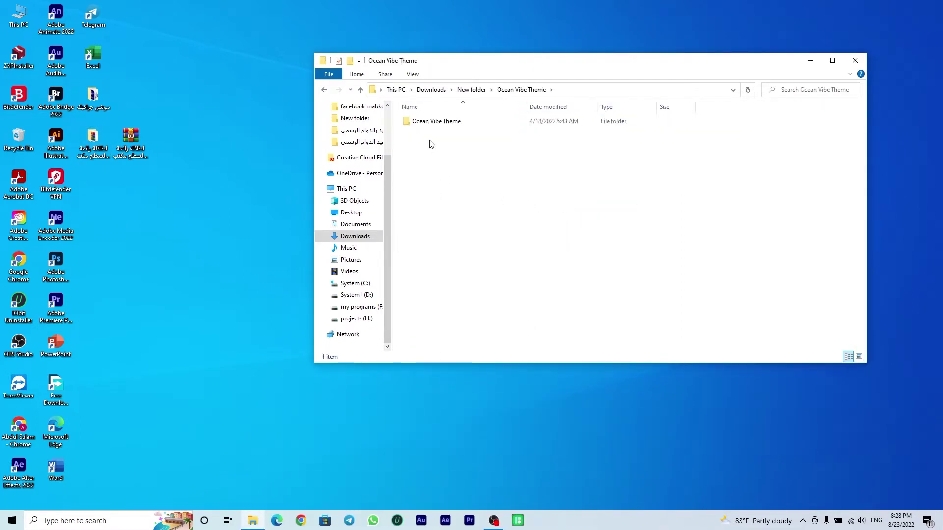
{"action": "left_click", "coordinate": [425, 126]}
{"action": "double_click", "coordinate": [425, 126]}
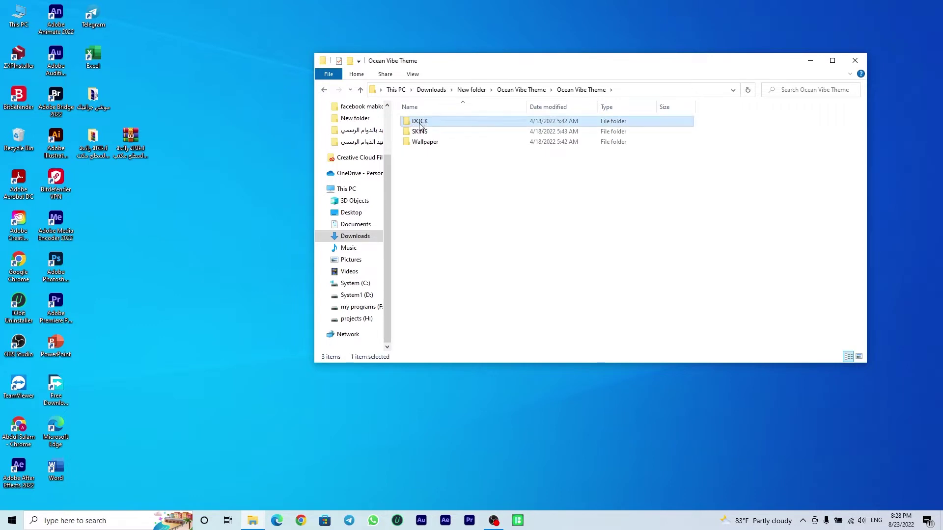
- Copy the Icons folder from DOCK into the root of System (C:), replacing the files with the same names
{"action": "double_click", "coordinate": [417, 124]}
{"action": "right_click", "coordinate": [416, 124]}
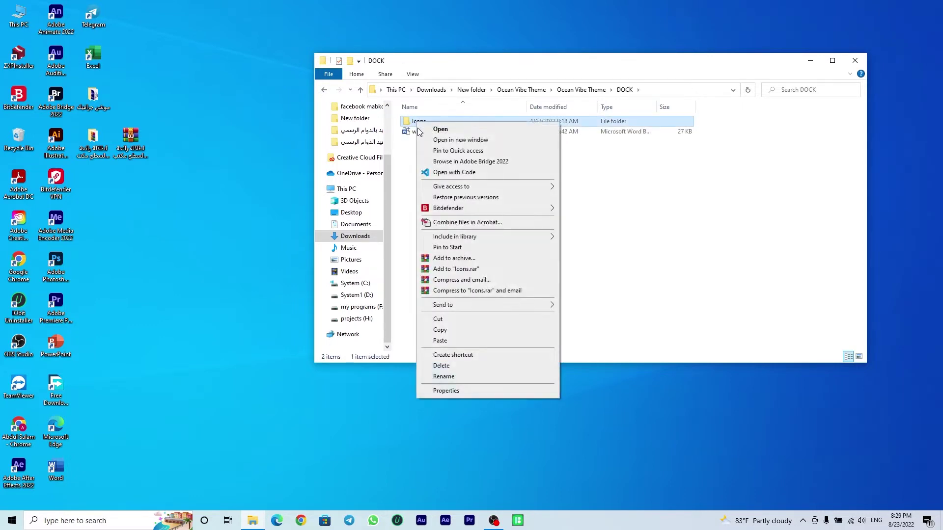
{"action": "left_click", "coordinate": [440, 330]}
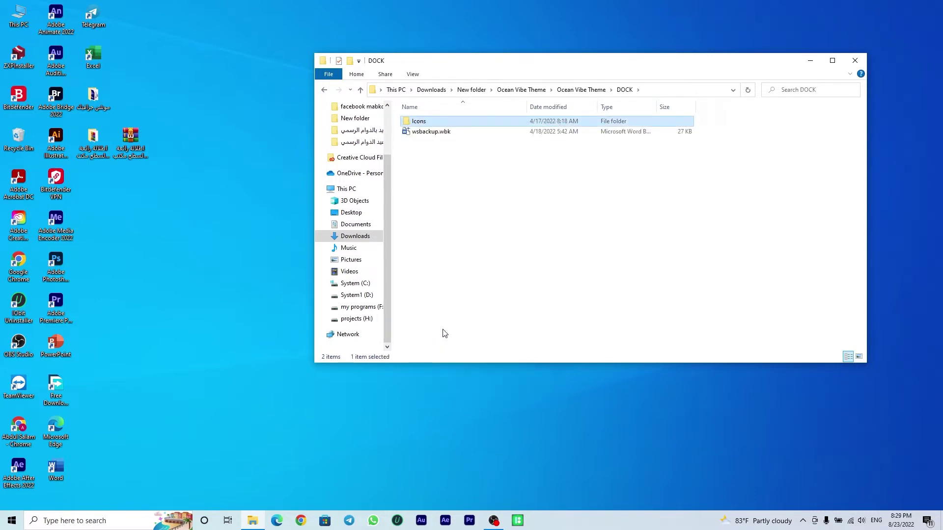
{"action": "left_click", "coordinate": [359, 285]}
{"action": "right_click", "coordinate": [453, 278]}
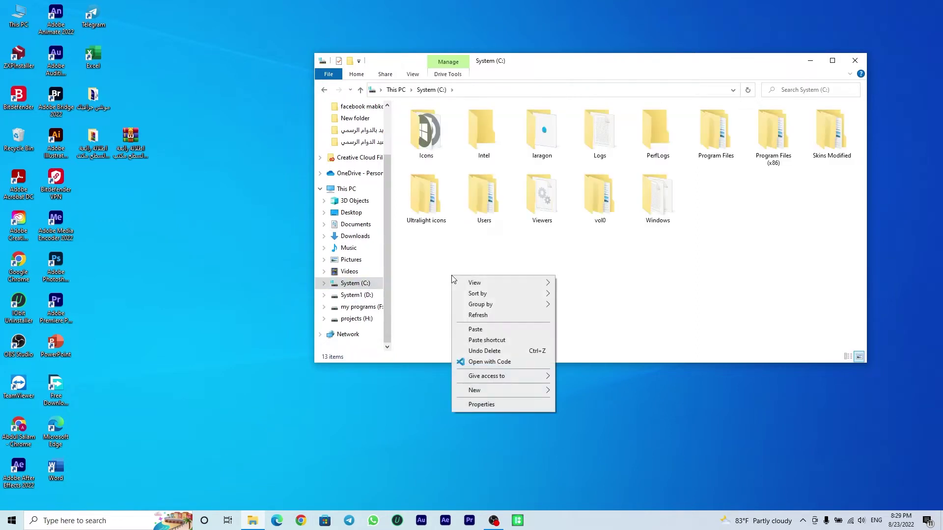
{"action": "left_click", "coordinate": [476, 330]}
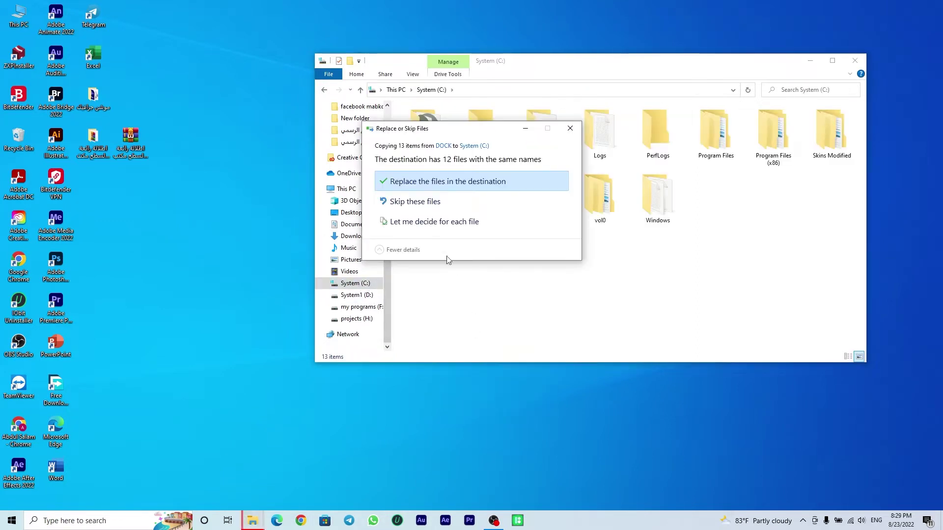
{"action": "left_click", "coordinate": [416, 183]}
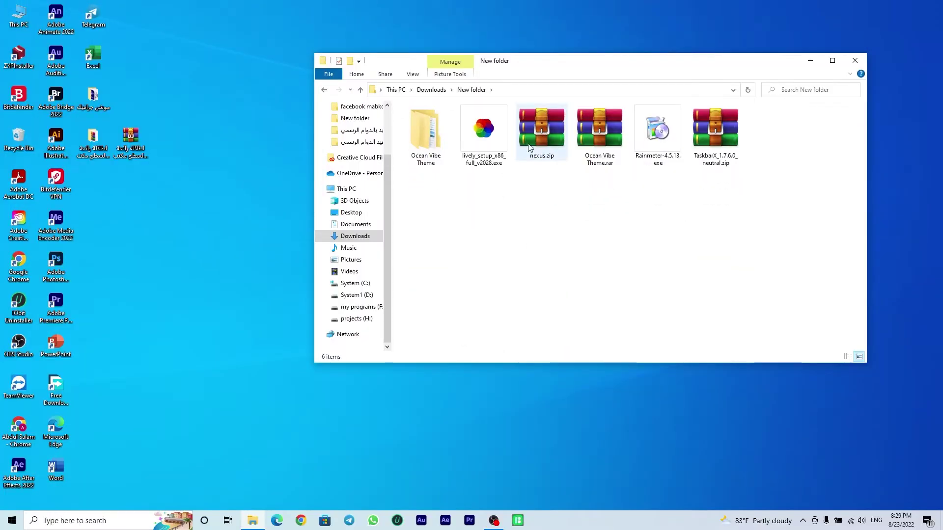
- Install Nexus 22.7 by running NexusSetup.exe from nexus.zip, accepting the license and the default folders, and launch it on finishing
{"action": "double_click", "coordinate": [543, 136]}
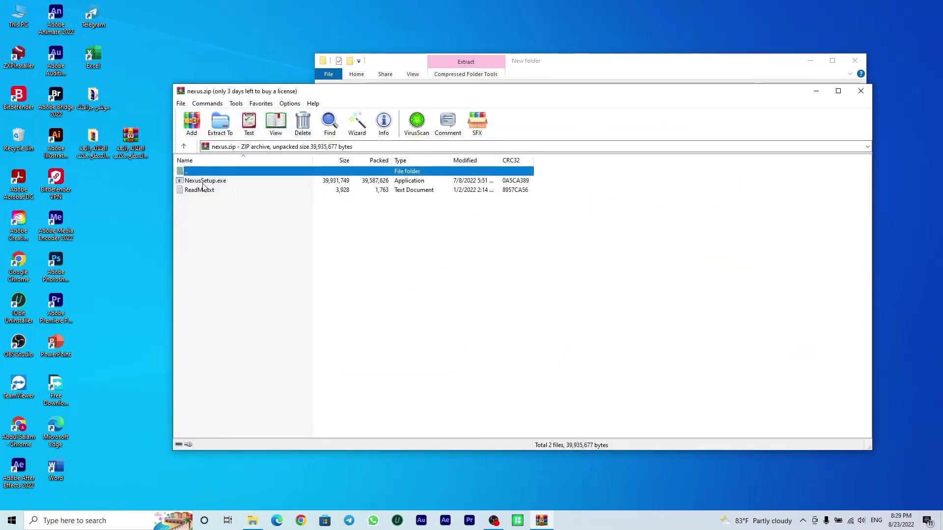
{"action": "double_click", "coordinate": [206, 185]}
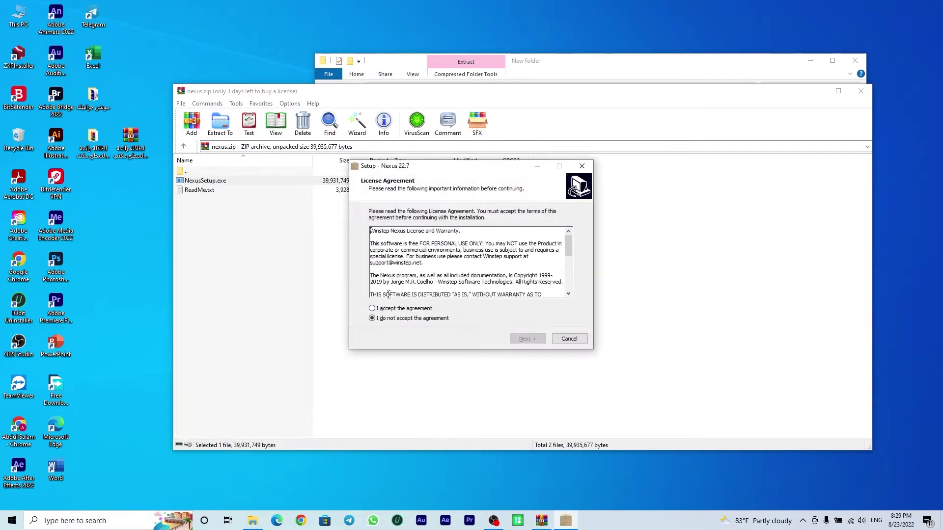
{"action": "left_click", "coordinate": [514, 338]}
{"action": "left_click", "coordinate": [526, 340]}
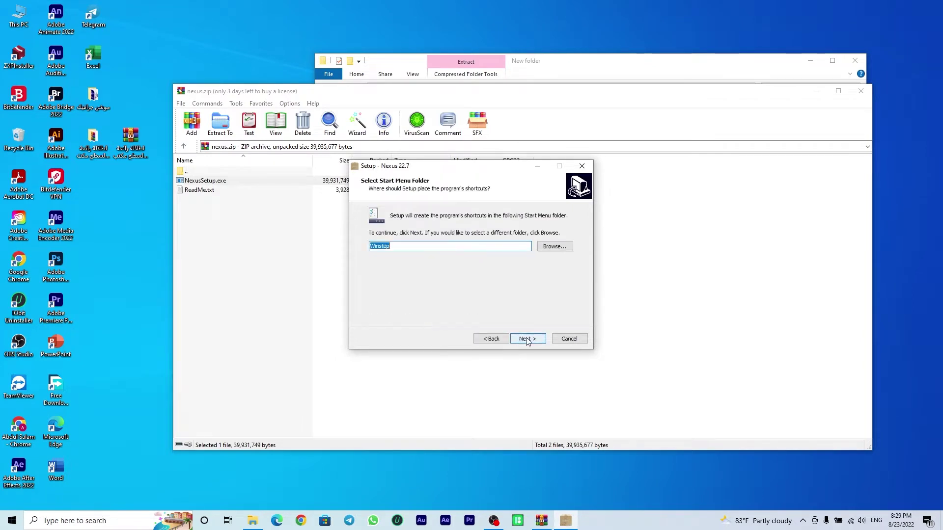
{"action": "left_click", "coordinate": [526, 340]}
{"action": "left_click", "coordinate": [527, 340]}
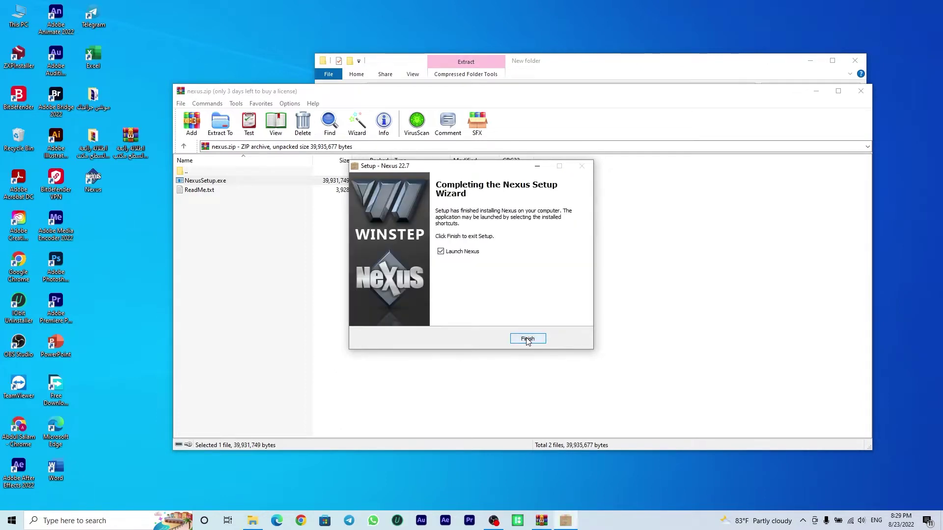
{"action": "left_click", "coordinate": [527, 340]}
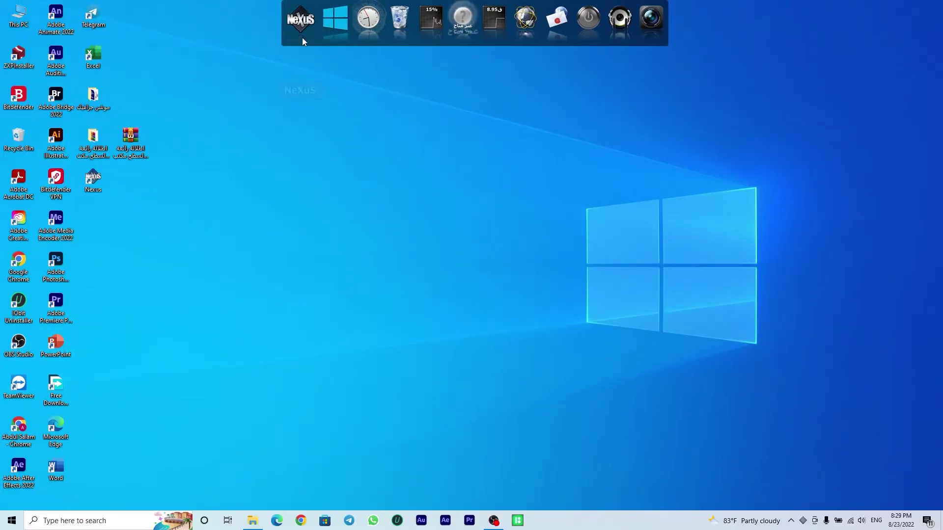
- Open the Nexus dock preferences and set the interface language to English
{"action": "left_click", "coordinate": [303, 37]}
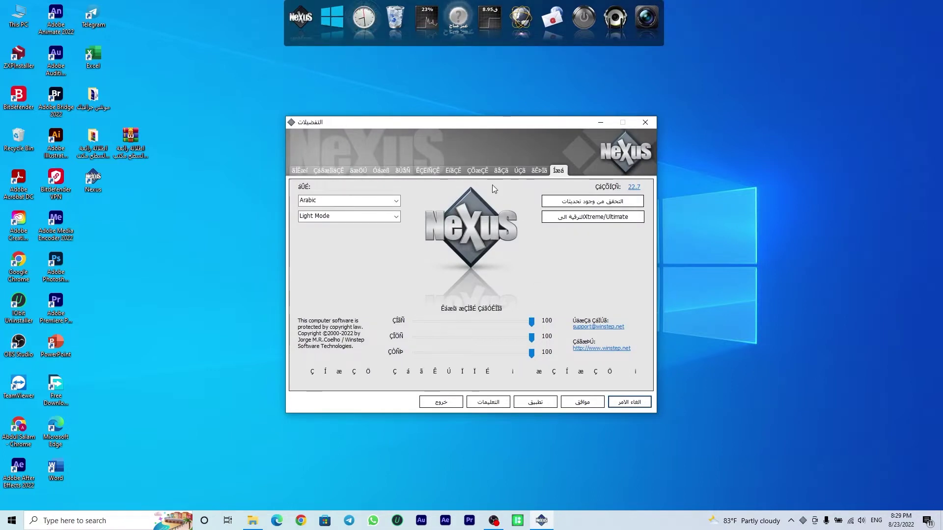
{"action": "left_click", "coordinate": [328, 200]}
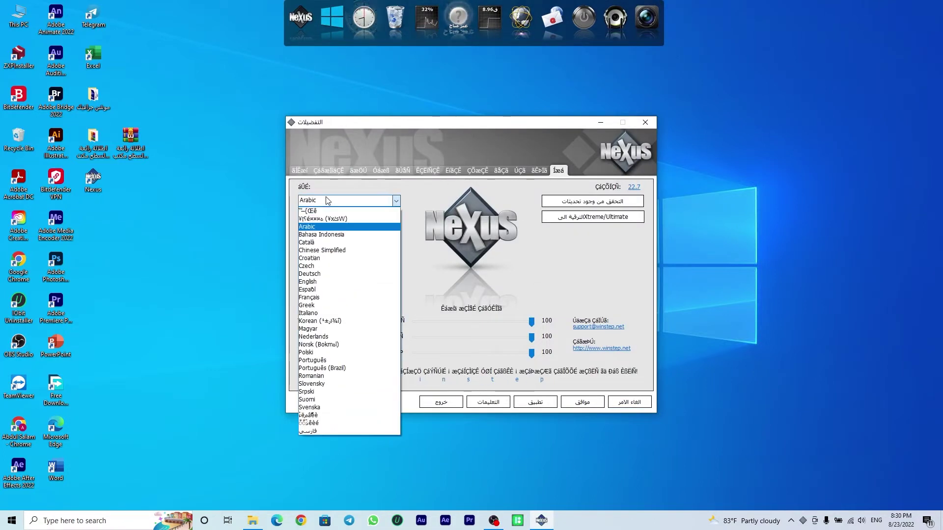
{"action": "left_click", "coordinate": [308, 282]}
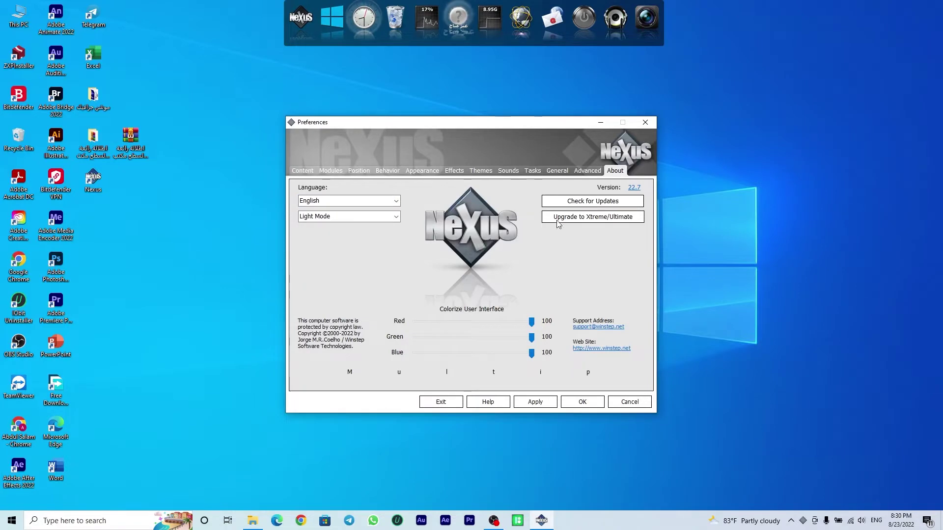
- Restore the Nexus settings from wsbackup.wbk in the Ocean Vibe Theme's DOCK folder, then apply and close the preferences
{"action": "left_click", "coordinate": [585, 171]}
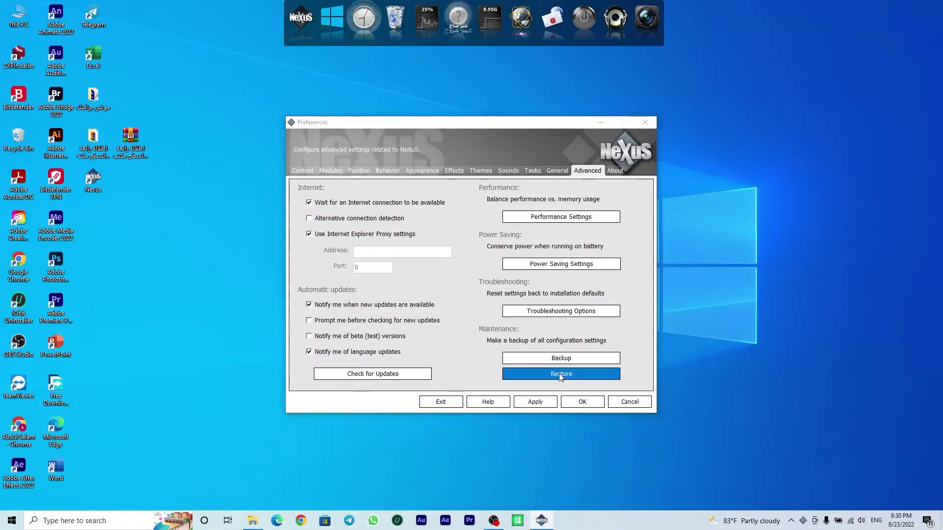
{"action": "left_click", "coordinate": [559, 375]}
{"action": "left_click", "coordinate": [44, 238]}
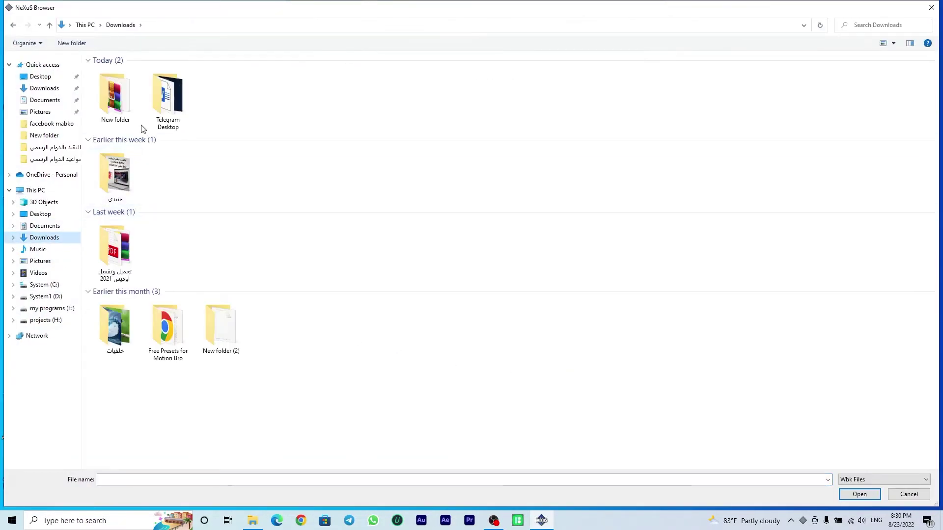
{"action": "double_click", "coordinate": [131, 106]}
{"action": "double_click", "coordinate": [130, 107]}
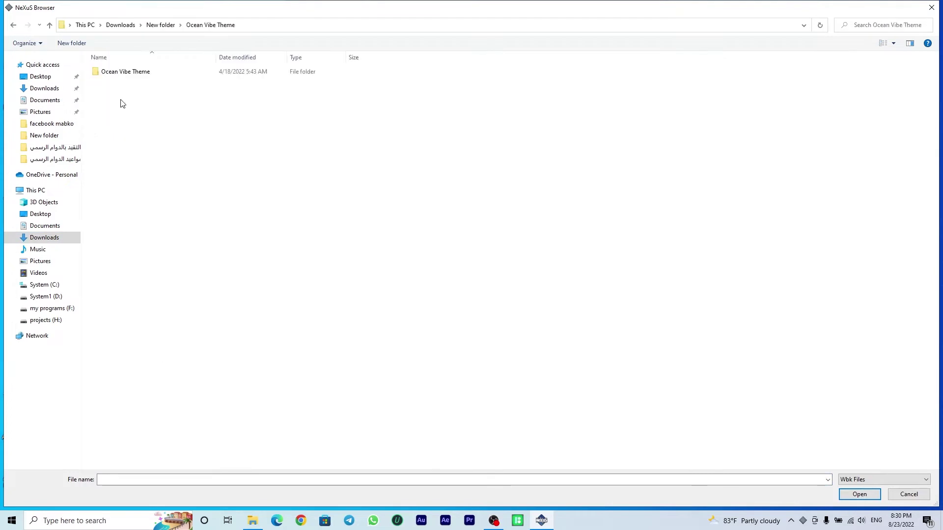
{"action": "double_click", "coordinate": [121, 73]}
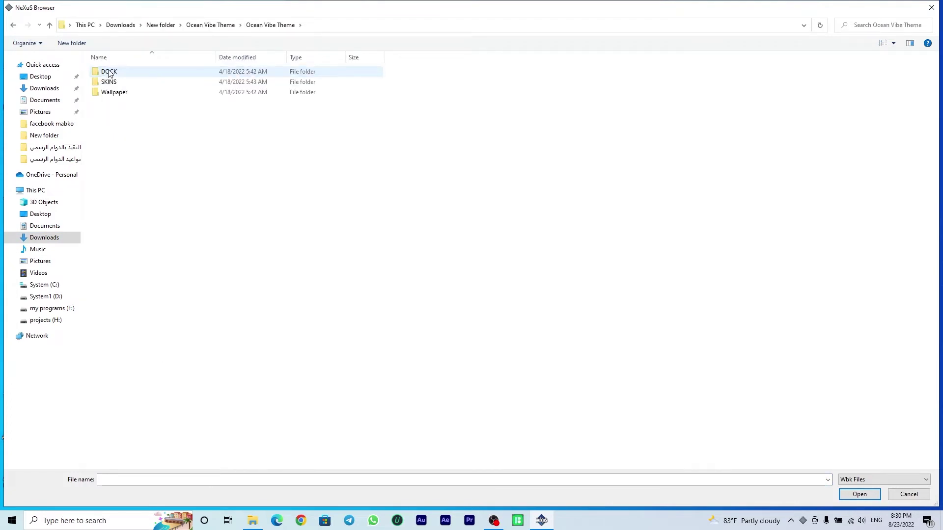
{"action": "double_click", "coordinate": [109, 73]}
{"action": "double_click", "coordinate": [120, 82]}
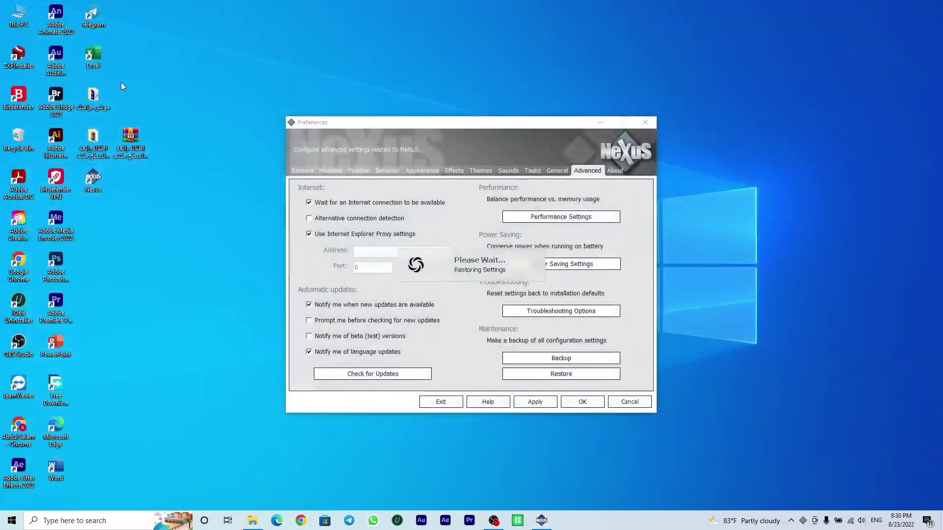
{"action": "left_click", "coordinate": [548, 404]}
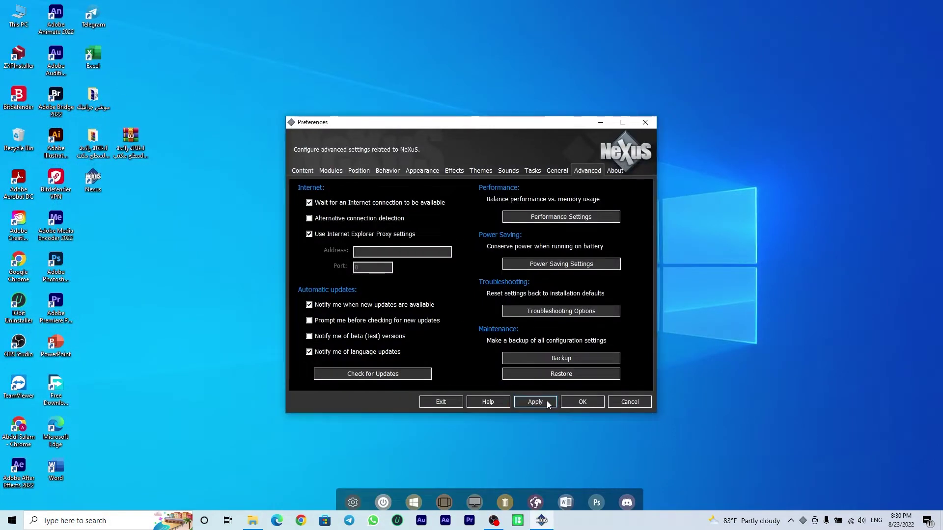
{"action": "left_click", "coordinate": [582, 402]}
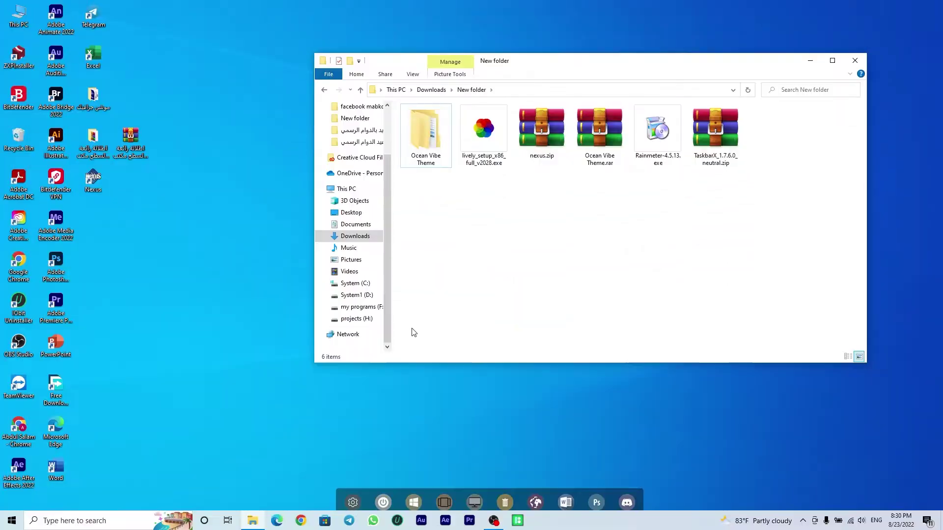
- Install Lively Wallpaper from lively_setup_x86_full_v2028.exe for the current user in English, accepting the license and default folder, and launch it on finishing
{"action": "double_click", "coordinate": [485, 141]}
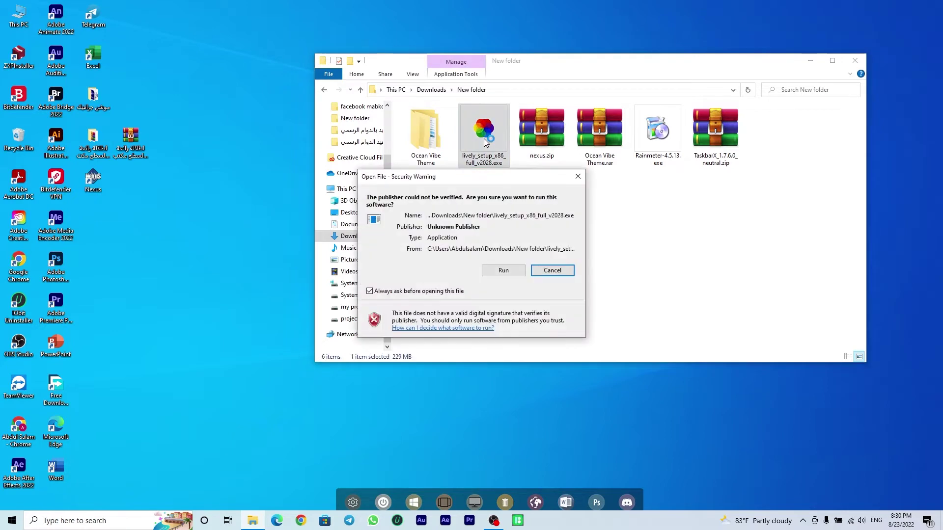
{"action": "left_click", "coordinate": [504, 269]}
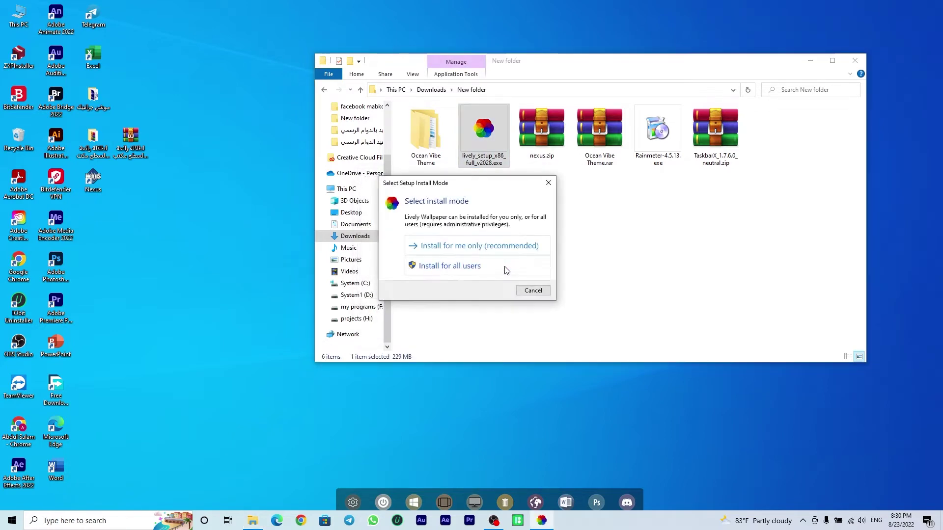
{"action": "left_click", "coordinate": [501, 248]}
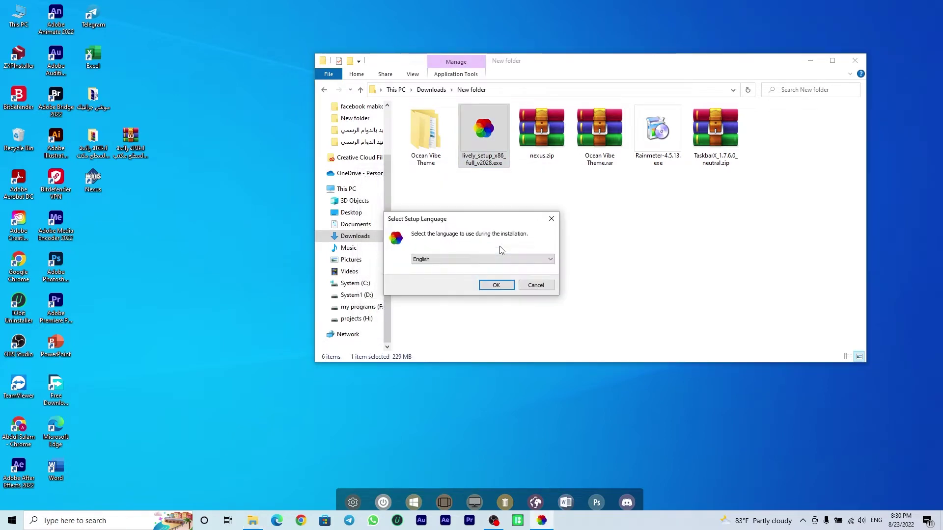
{"action": "left_click", "coordinate": [496, 286]}
{"action": "left_click", "coordinate": [545, 359]}
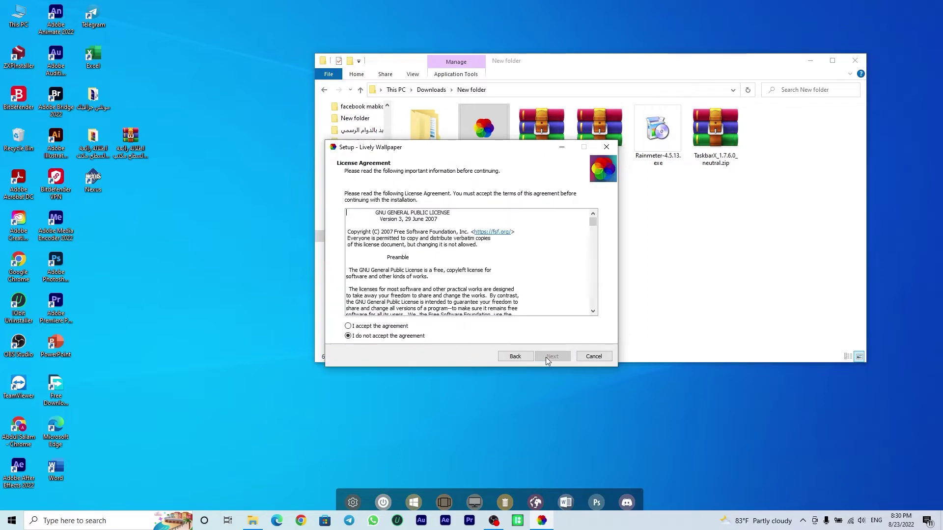
{"action": "left_click", "coordinate": [543, 359]}
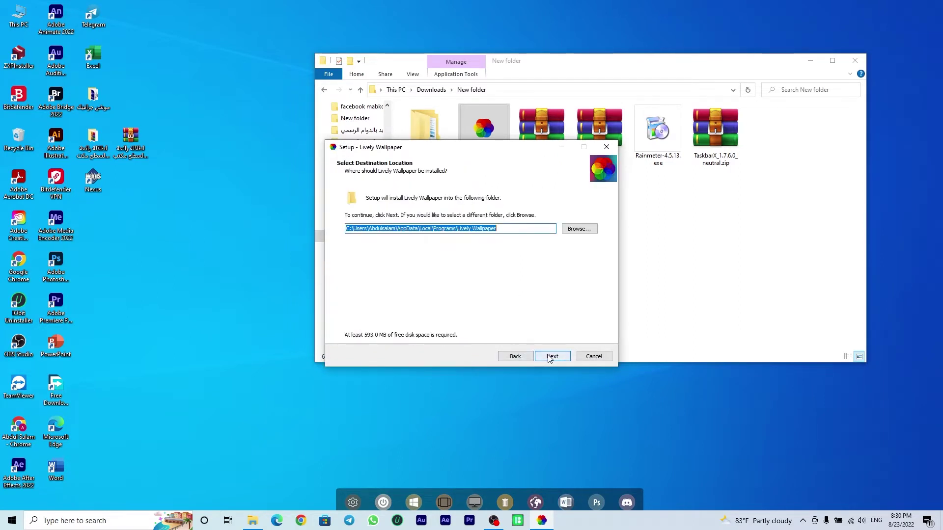
{"action": "left_click", "coordinate": [548, 359]}
{"action": "left_click", "coordinate": [549, 358]}
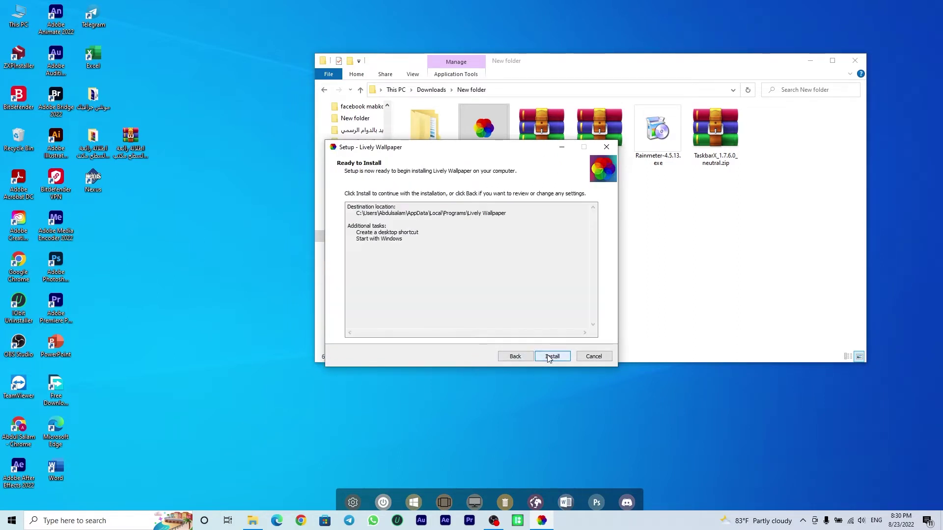
{"action": "left_click", "coordinate": [549, 357]}
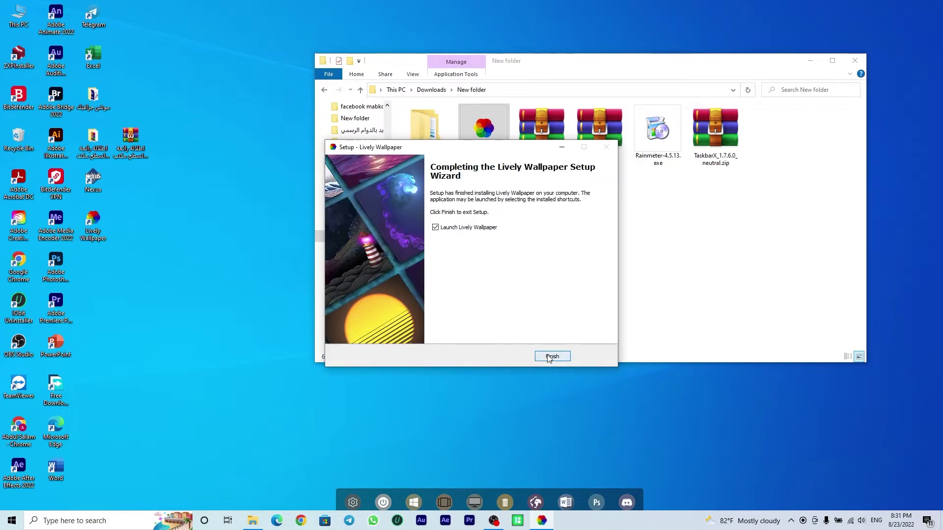
{"action": "left_click", "coordinate": [549, 357]}
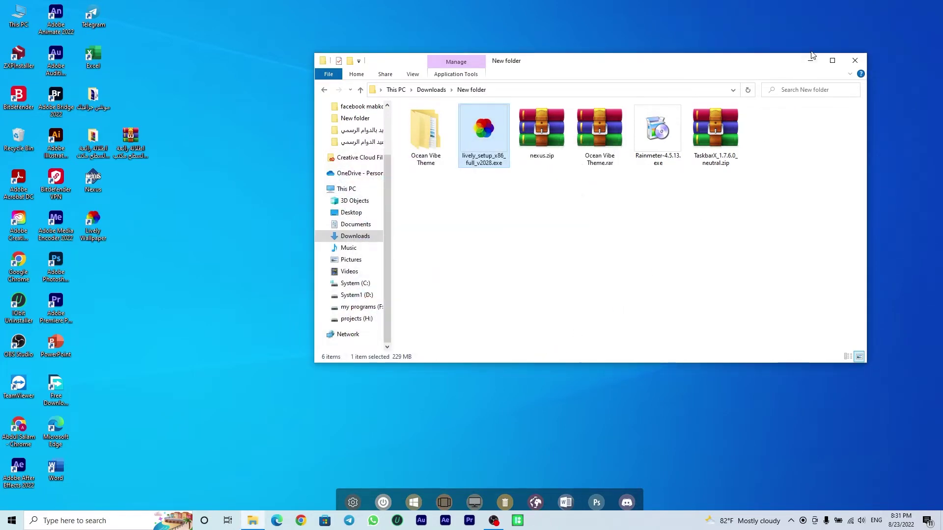
- Add Ocean Vibe Windows .zip from the theme's Wallpaper folder to the Lively Wallpaper library and set it as the desktop wallpaper
{"action": "left_click", "coordinate": [811, 59]}
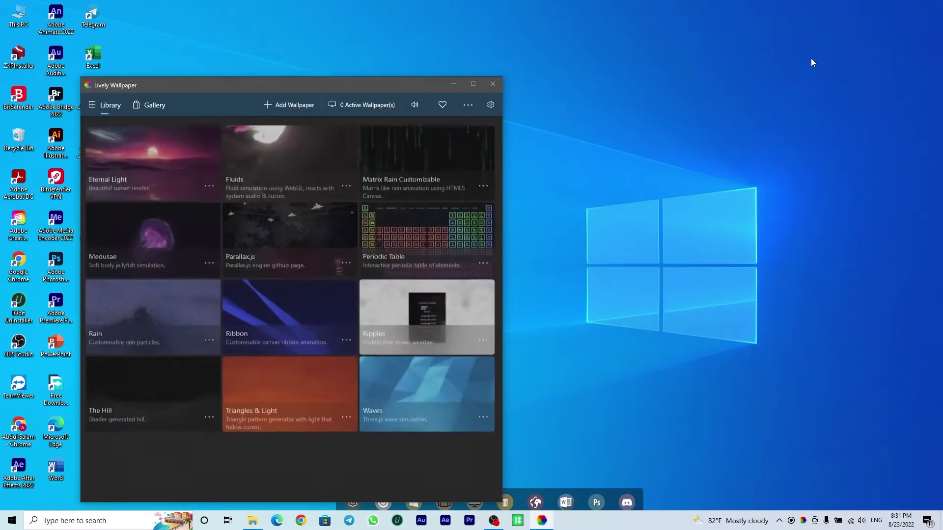
{"action": "left_click_drag", "start_coordinate": [384, 83], "coordinate": [506, 42]}
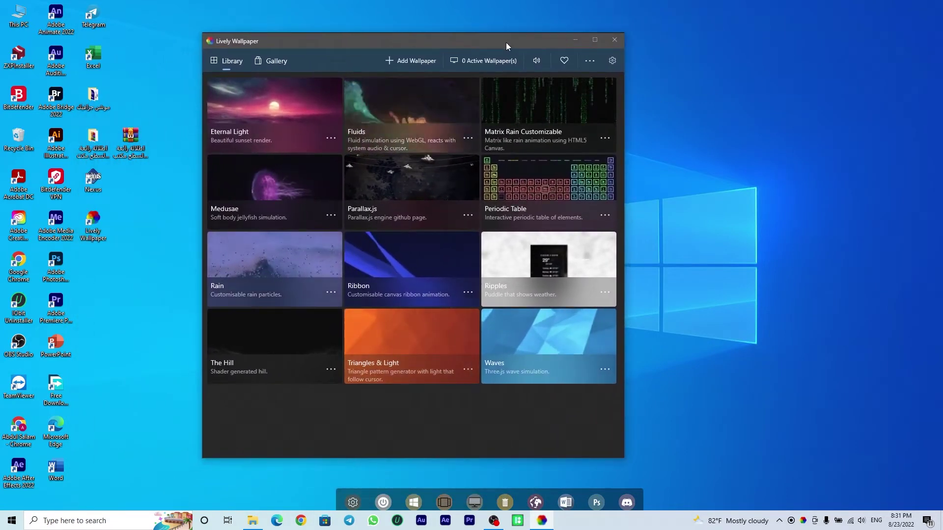
{"action": "left_click", "coordinate": [411, 60]}
{"action": "left_click", "coordinate": [480, 207]}
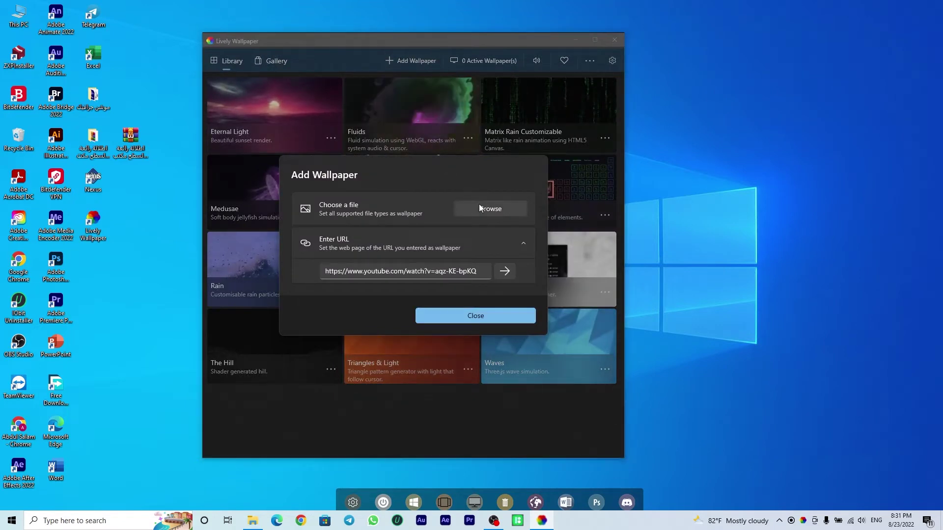
{"action": "left_click", "coordinate": [49, 239]}
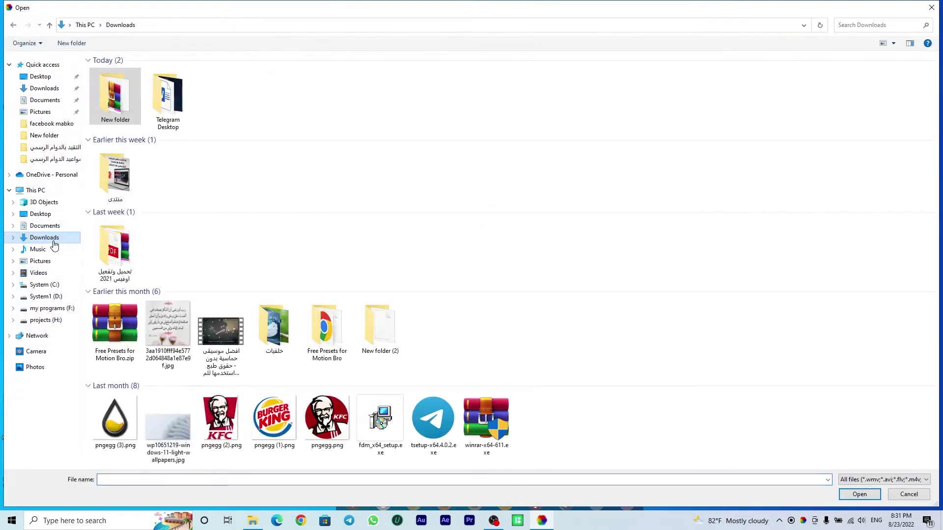
{"action": "double_click", "coordinate": [137, 84]}
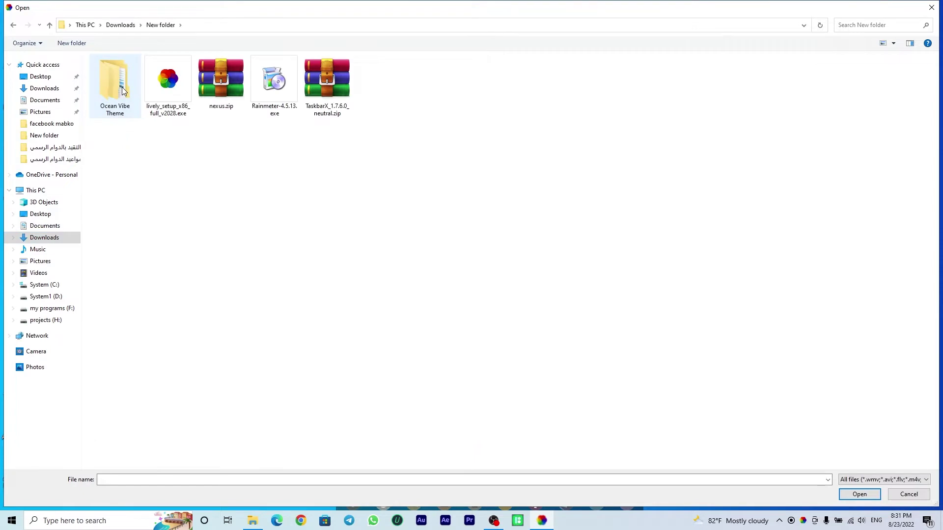
{"action": "double_click", "coordinate": [118, 73]}
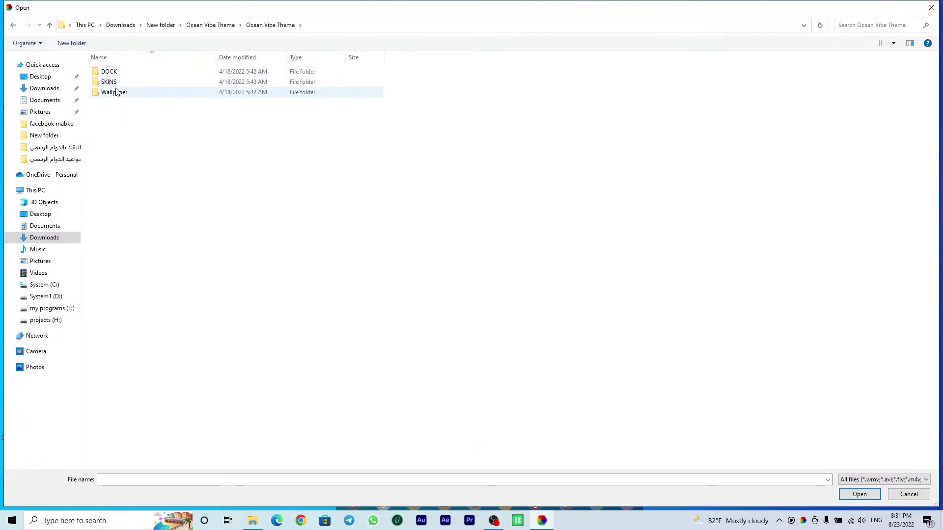
{"action": "double_click", "coordinate": [109, 94]}
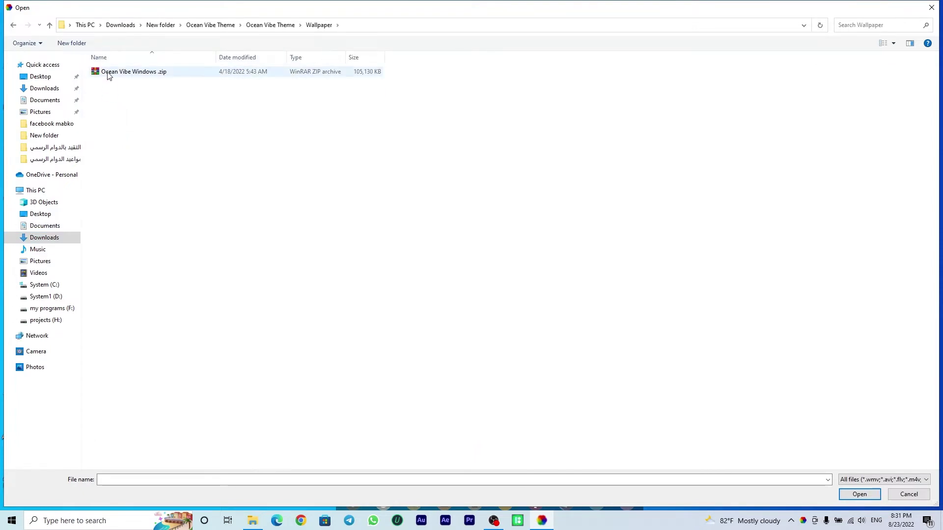
{"action": "double_click", "coordinate": [117, 72]}
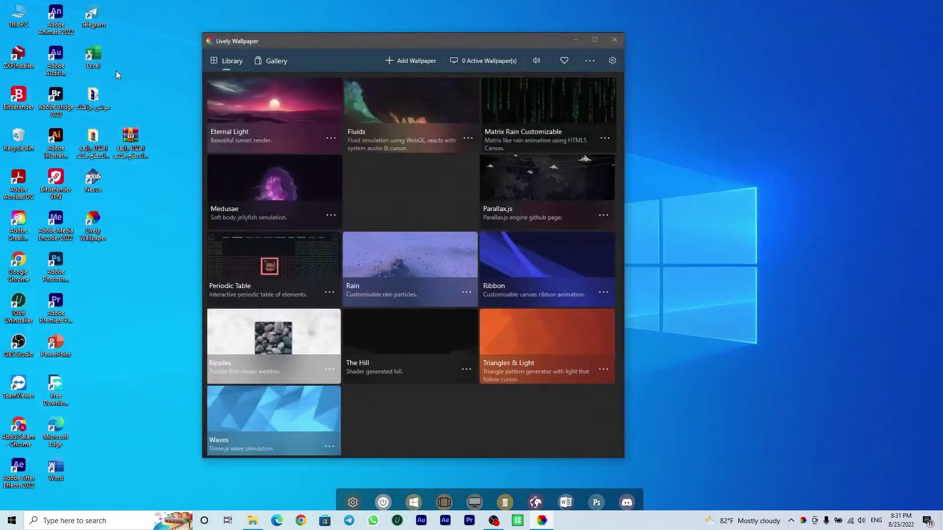
{"action": "left_click", "coordinate": [403, 195]}
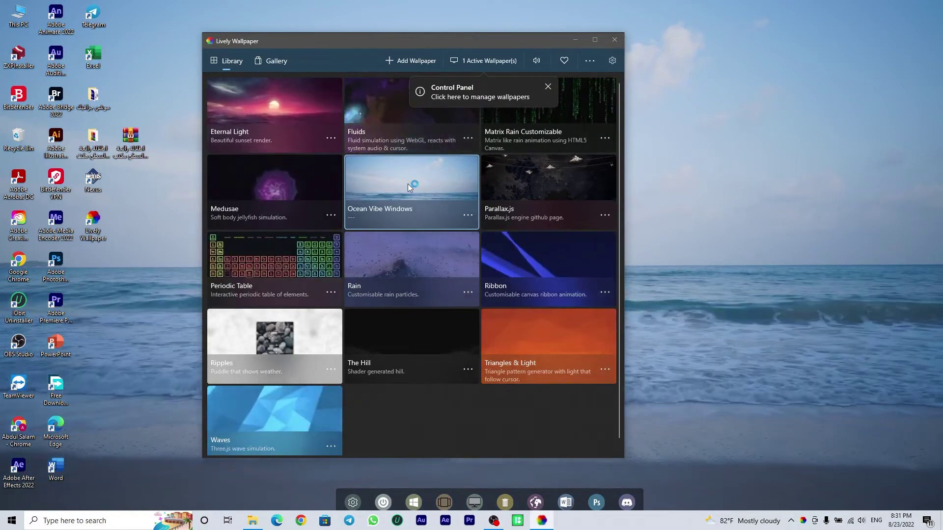
- Toggle the Mute option in the Ocean Vibe Windows wallpaper's customisation settings and close them
{"action": "right_click", "coordinate": [409, 185]}
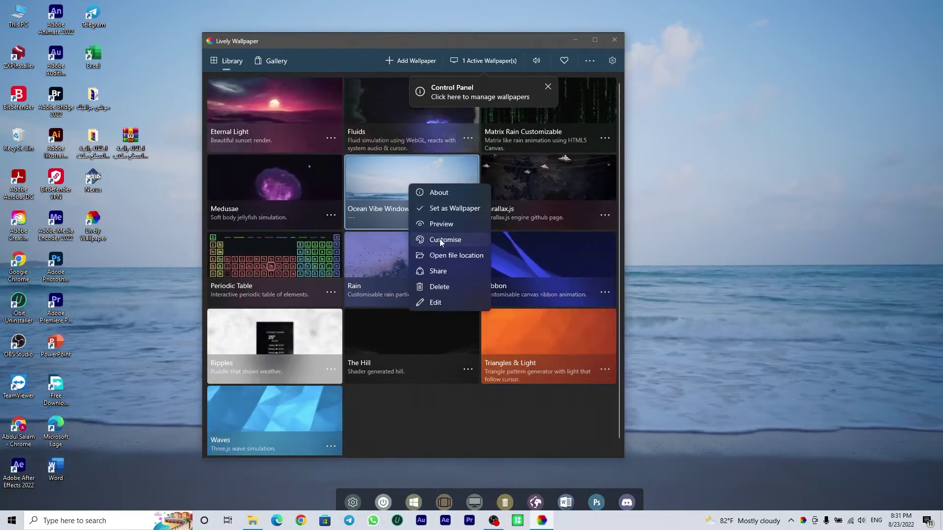
{"action": "left_click", "coordinate": [440, 239]}
{"action": "left_click", "coordinate": [338, 332]}
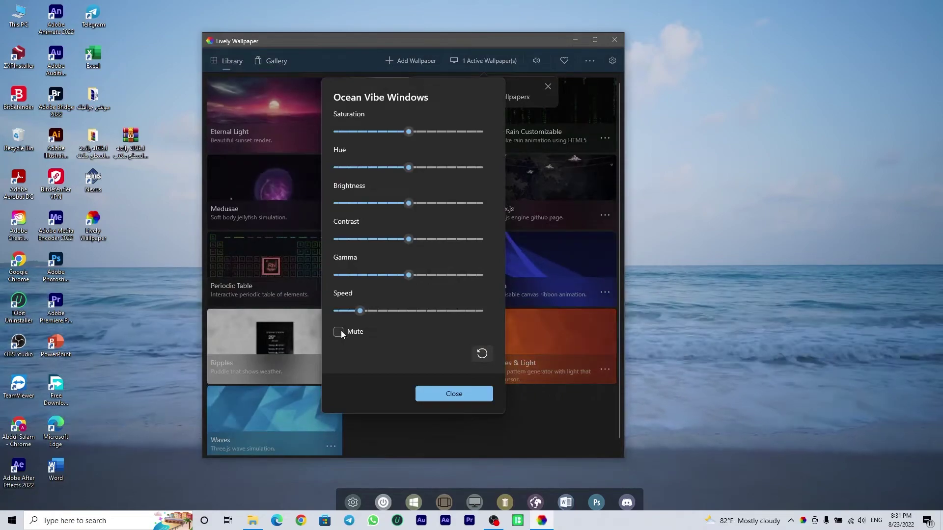
{"action": "left_click", "coordinate": [457, 391]}
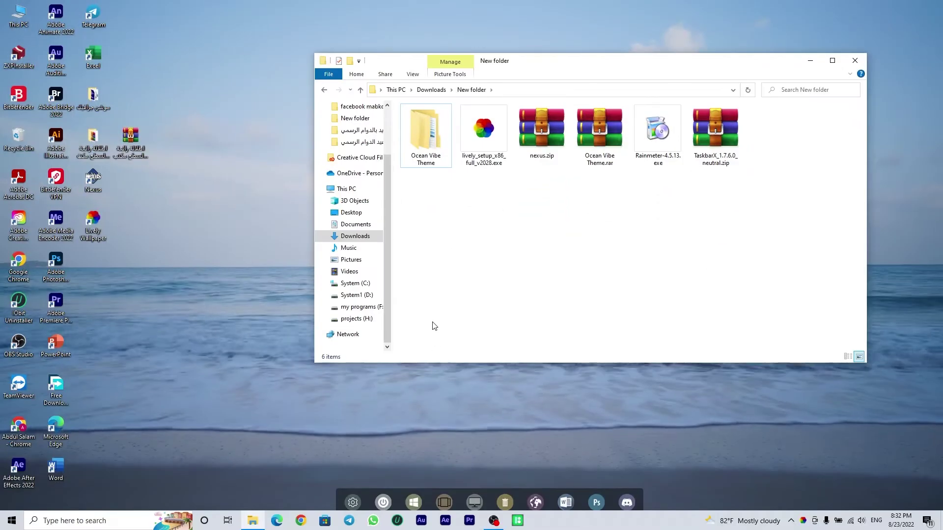
- Extract TaskbarX_1.7.6.0_neutral.zip into its own folder in Downloads' New folder and run TaskbarX.exe from it
{"action": "right_click", "coordinate": [717, 139]}
{"action": "left_click", "coordinate": [764, 207]}
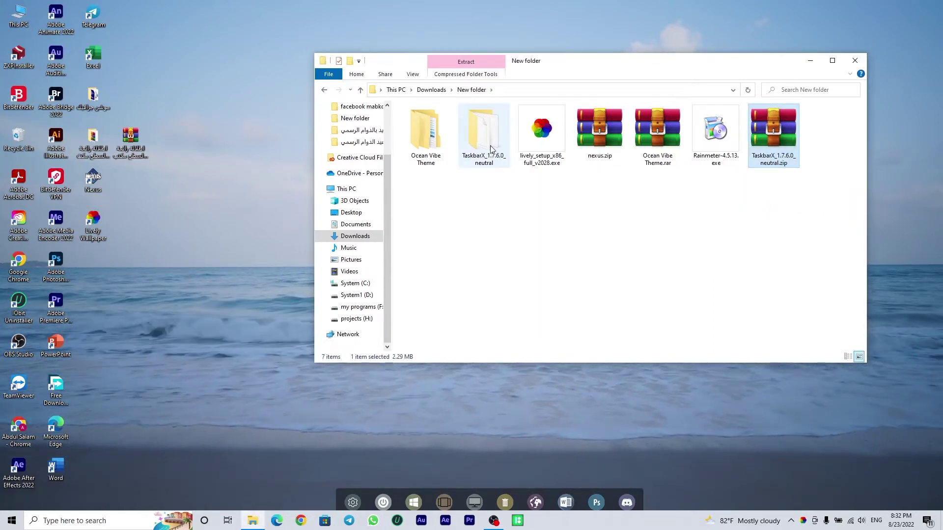
{"action": "double_click", "coordinate": [492, 149]}
{"action": "scroll", "coordinate": [490, 147], "scroll_direction": "down", "scroll_amount": 20}
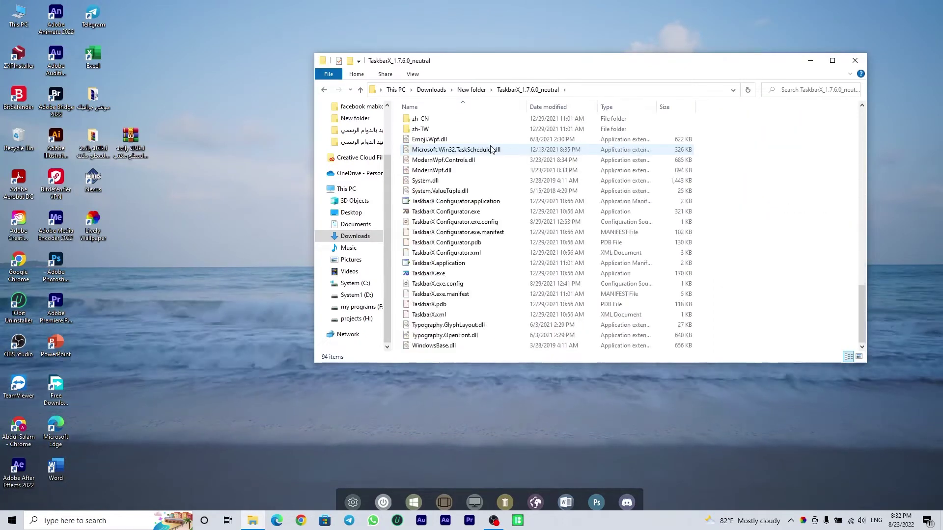
{"action": "left_click", "coordinate": [435, 274]}
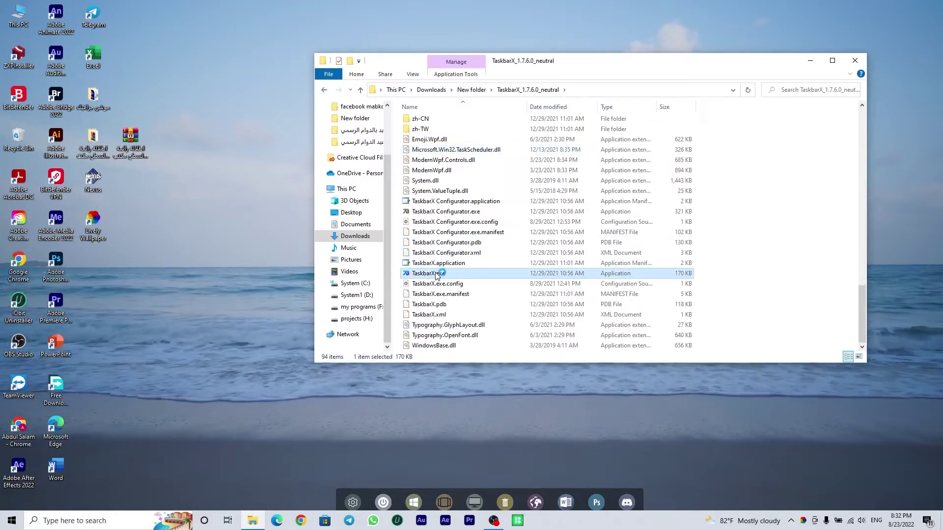
{"action": "double_click", "coordinate": [436, 274]}
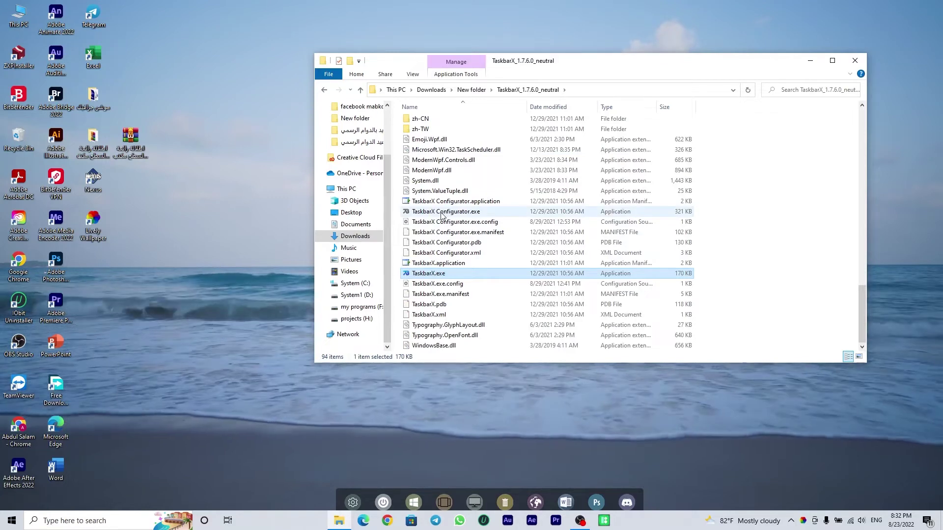
- Open TaskbarX Configurator, set the taskbar style's Alpha to 25%, and apply the change
{"action": "double_click", "coordinate": [444, 212]}
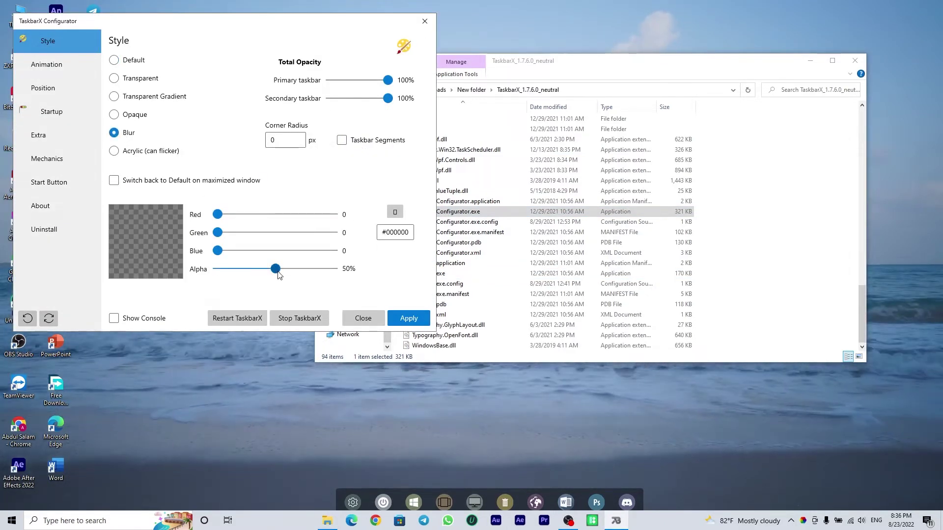
{"action": "left_click_drag", "start_coordinate": [278, 274], "coordinate": [251, 271]}
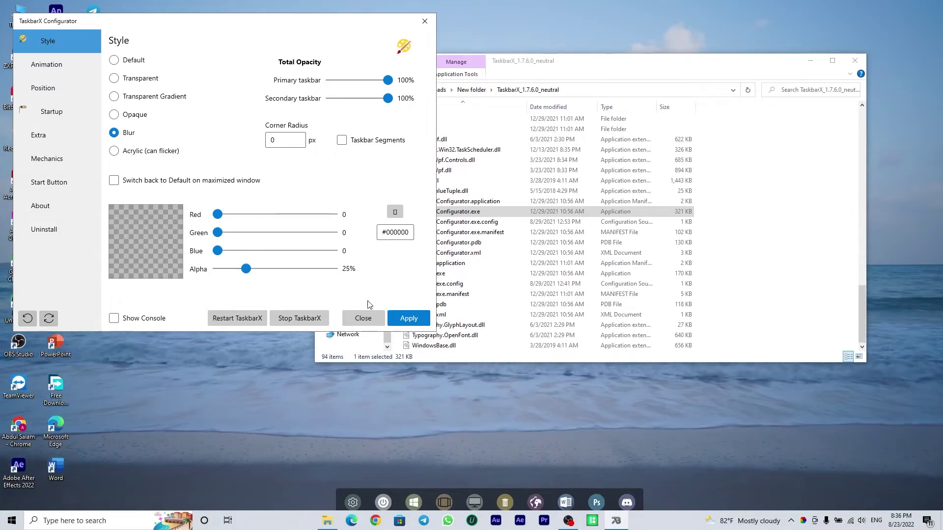
{"action": "left_click", "coordinate": [408, 317]}
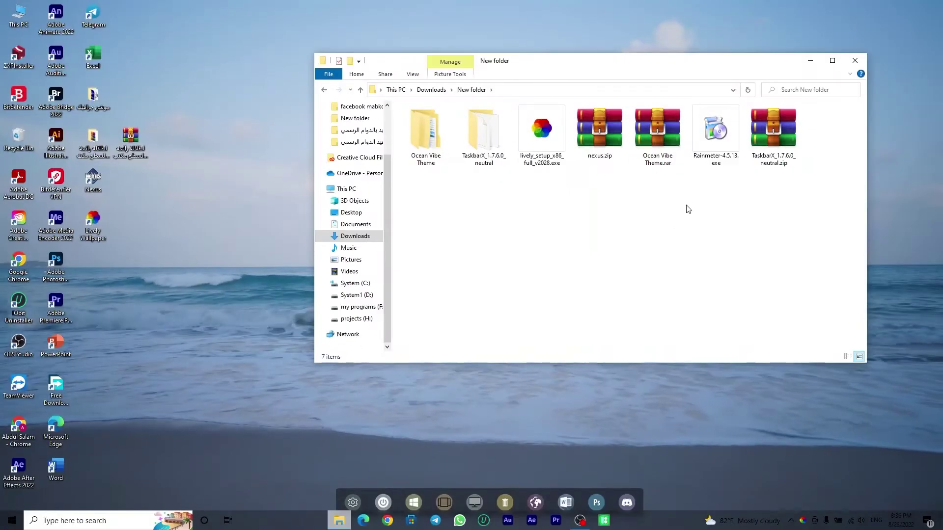
- Install Rainmeter from Rainmeter-4.5.13.exe in English with the default options and run it on finishing
{"action": "double_click", "coordinate": [715, 142]}
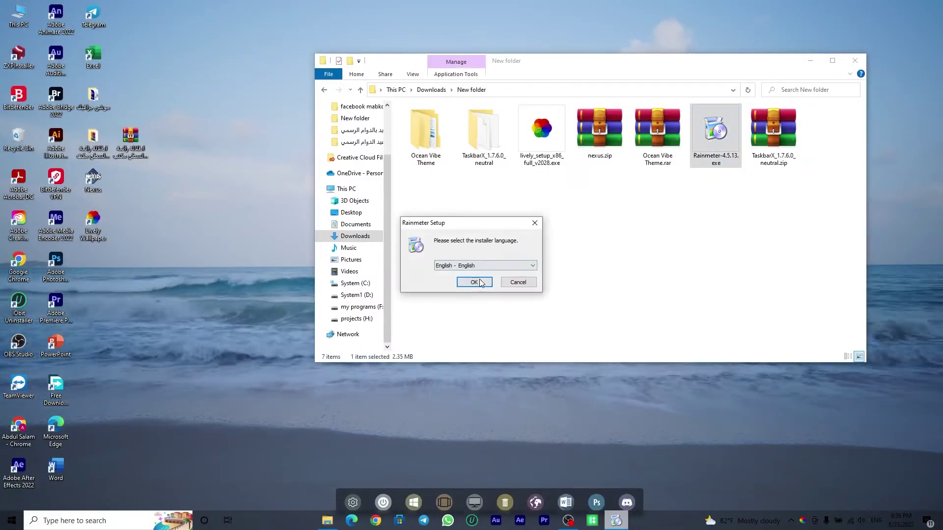
{"action": "left_click", "coordinate": [474, 282]}
{"action": "left_click", "coordinate": [524, 338]}
{"action": "left_click", "coordinate": [526, 340]}
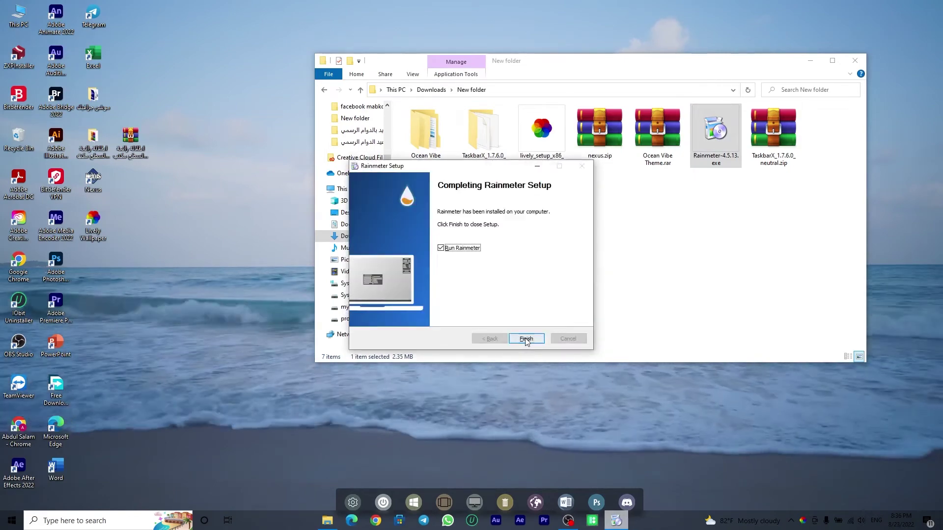
{"action": "left_click", "coordinate": [526, 340]}
- Unload Rainmeter's default illustro skins from the desktop: Welcome, Disk, System and Clock
{"action": "right_click", "coordinate": [522, 297]}
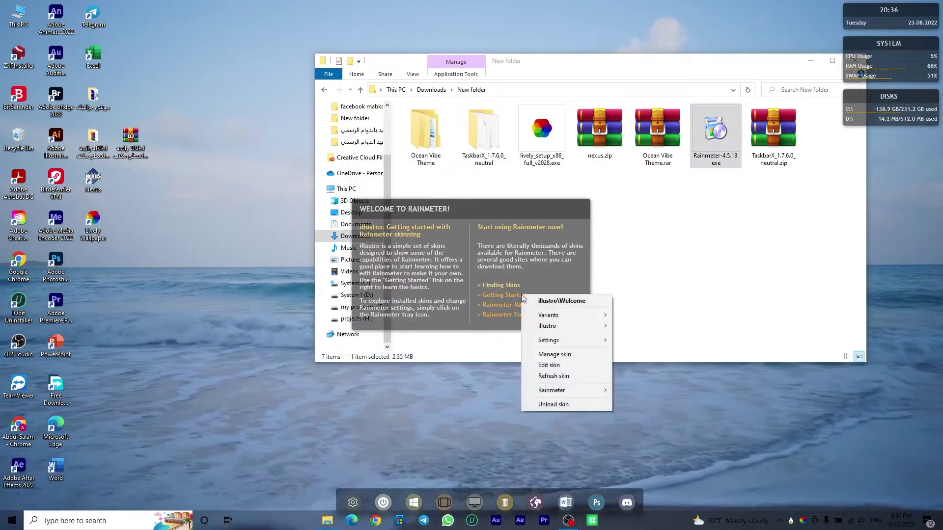
{"action": "left_click", "coordinate": [556, 404]}
{"action": "right_click", "coordinate": [892, 118]}
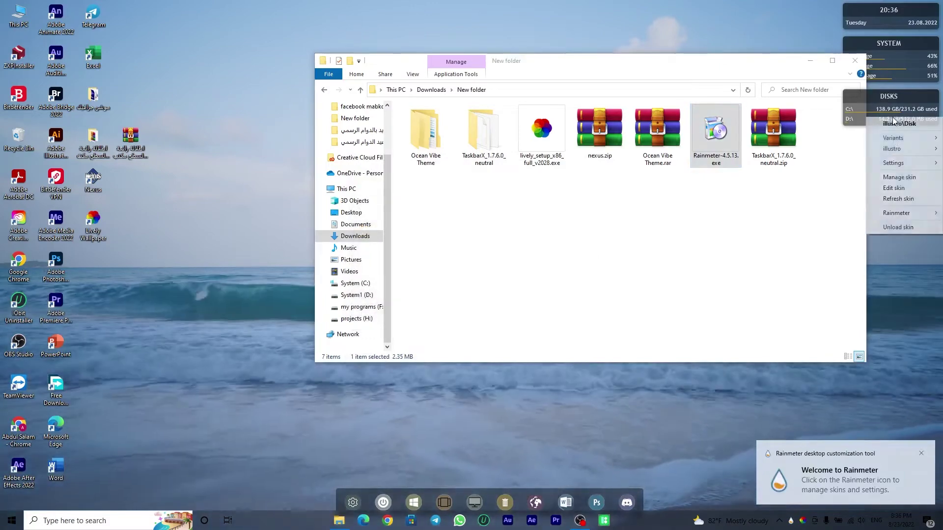
{"action": "left_click", "coordinate": [895, 227]}
{"action": "right_click", "coordinate": [892, 64]}
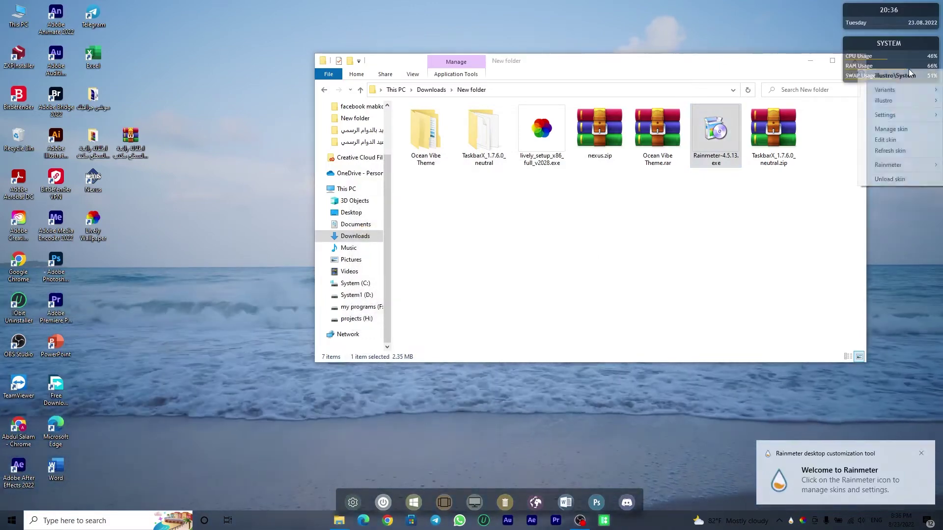
{"action": "left_click", "coordinate": [895, 179]}
{"action": "right_click", "coordinate": [890, 16]}
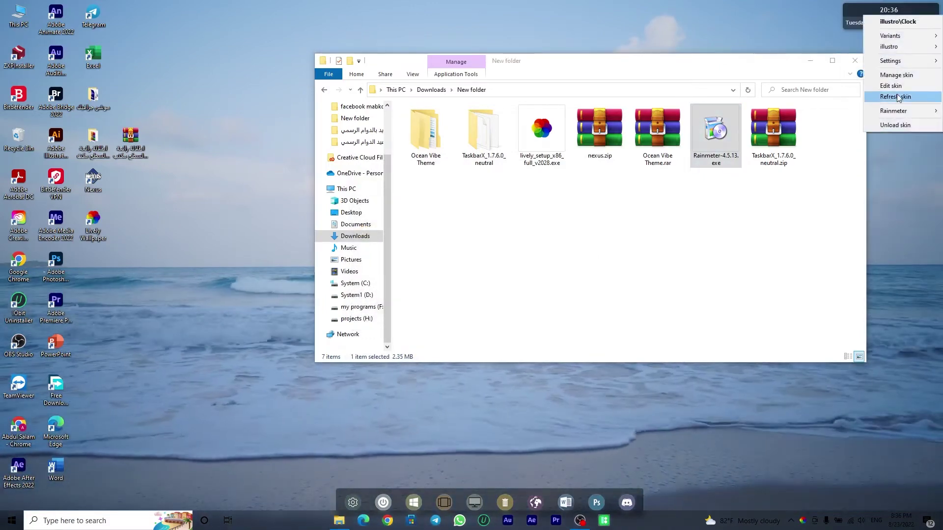
{"action": "left_click", "coordinate": [897, 126]}
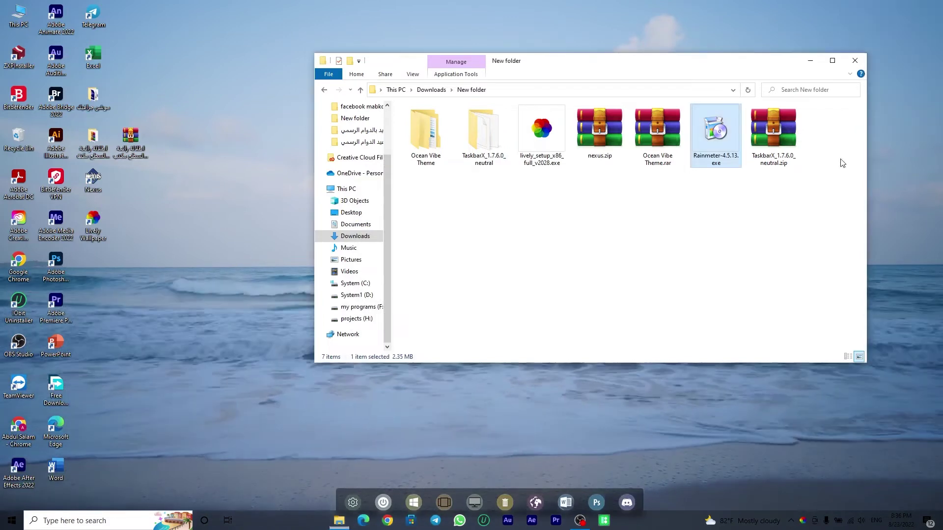
- Copy the Elegant Suite and MUSIC INFO folders from Ocean Vibe Theme's SKINS folder into Documents\Rainmeter\Skins
{"action": "double_click", "coordinate": [424, 132]}
{"action": "double_click", "coordinate": [427, 123]}
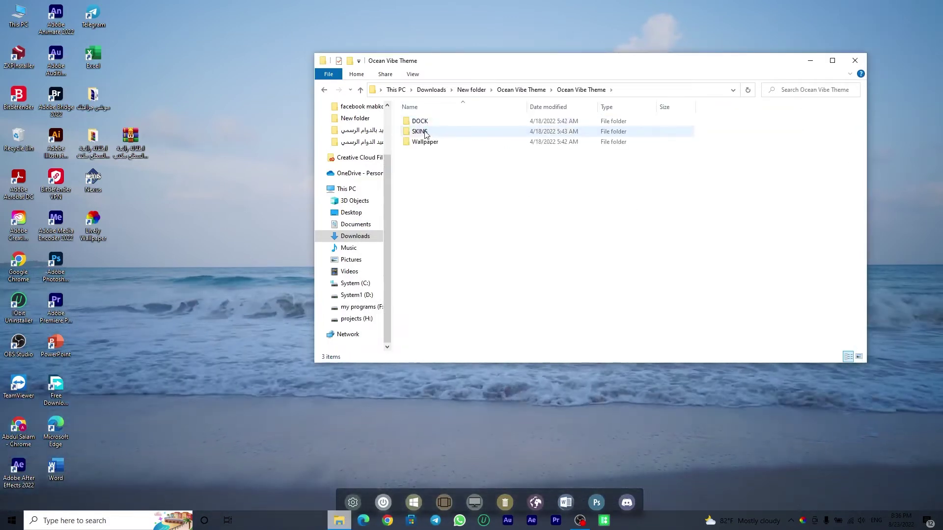
{"action": "double_click", "coordinate": [418, 132]}
{"action": "left_click_drag", "start_coordinate": [421, 140], "coordinate": [439, 122]}
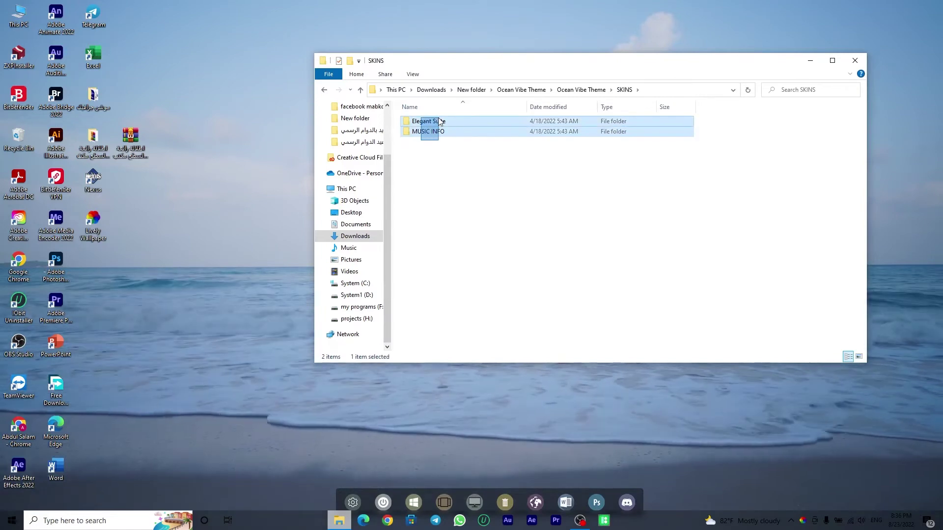
{"action": "right_click", "coordinate": [431, 122]}
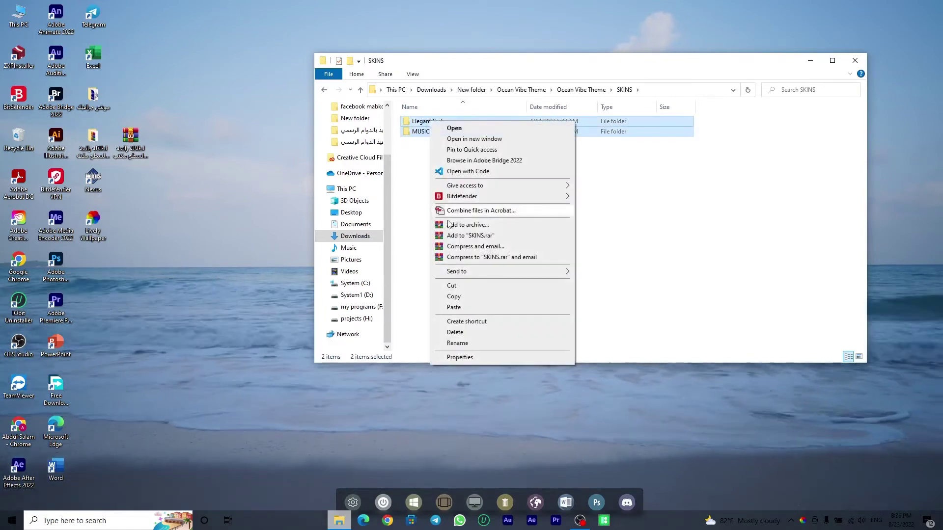
{"action": "left_click", "coordinate": [454, 296]}
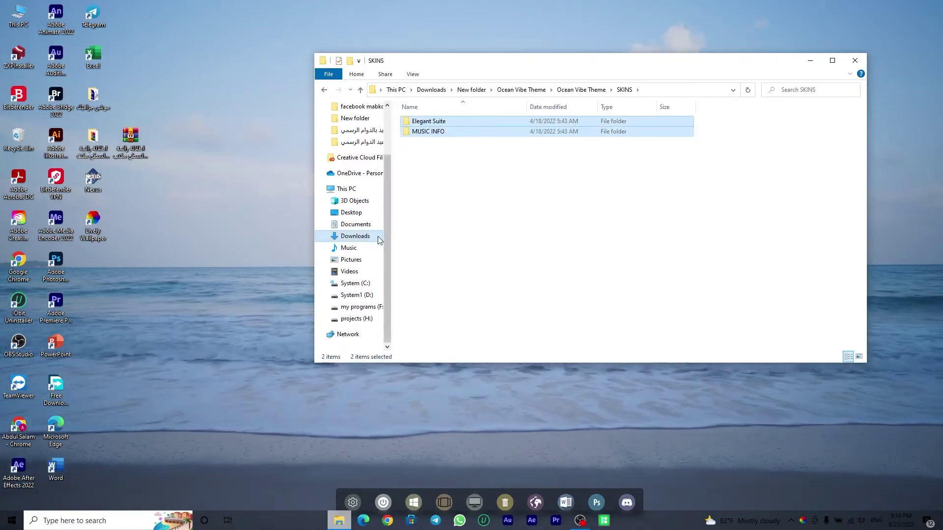
{"action": "left_click", "coordinate": [367, 224]}
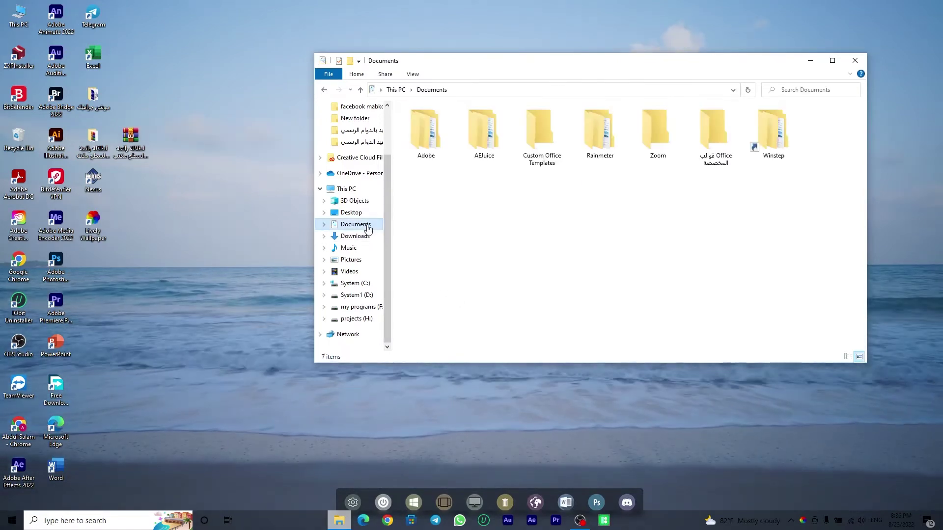
{"action": "double_click", "coordinate": [604, 126]}
{"action": "right_click", "coordinate": [441, 167]}
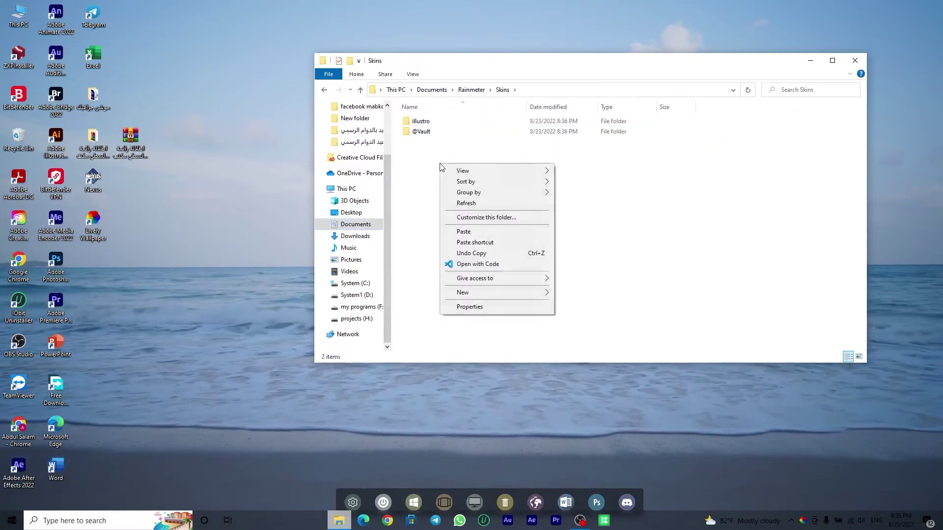
{"action": "left_click", "coordinate": [466, 232]}
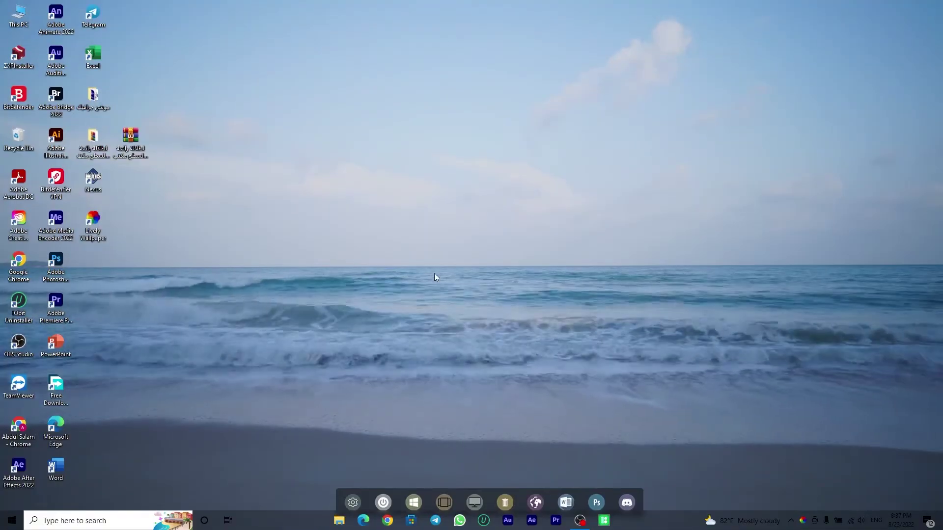
- Hide all the desktop icons
{"action": "right_click", "coordinate": [434, 273]}
{"action": "mouse_move", "coordinate": [455, 280]}
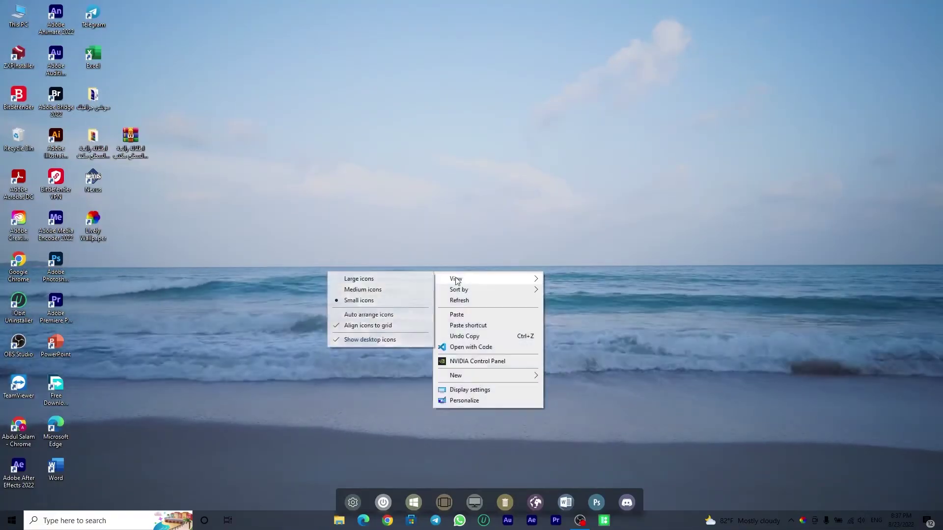
{"action": "left_click", "coordinate": [396, 339]}
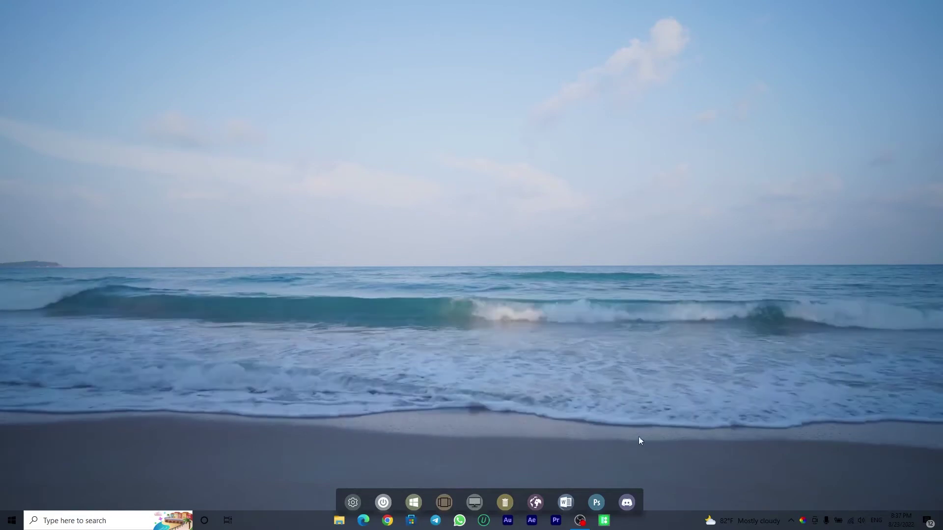
- Refresh Rainmeter's skin list, load Elegant Suite's Date.ini and place the date panel in the middle of the desktop just above the horizon
{"action": "left_click", "coordinate": [790, 521]}
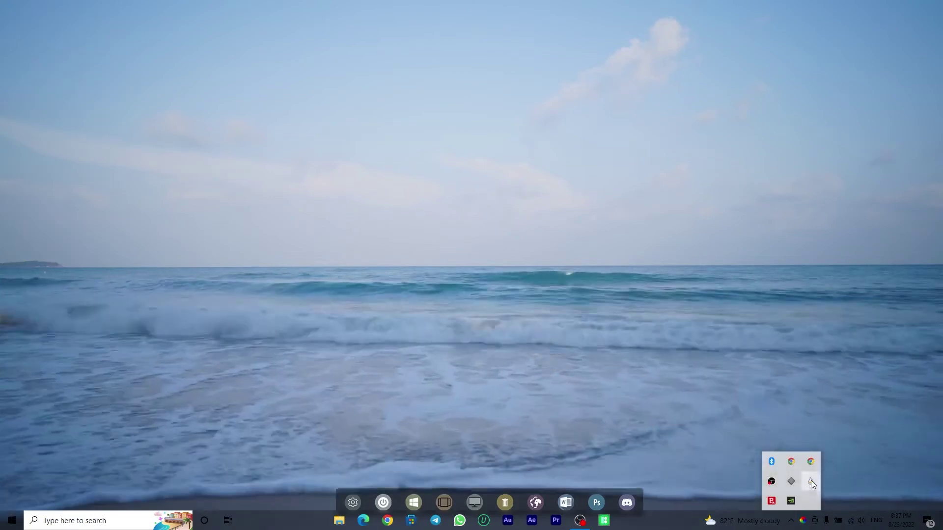
{"action": "left_click", "coordinate": [812, 480]}
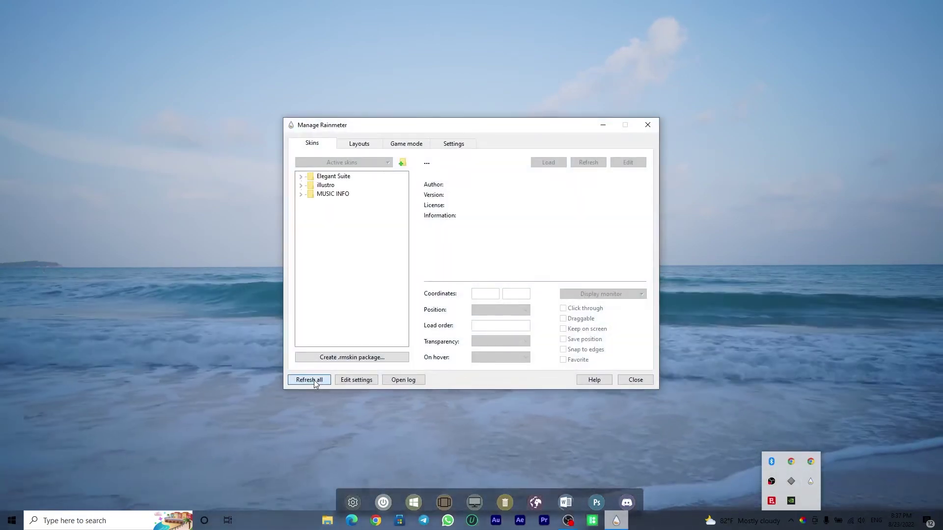
{"action": "left_click", "coordinate": [333, 176]}
{"action": "left_click", "coordinate": [301, 177]}
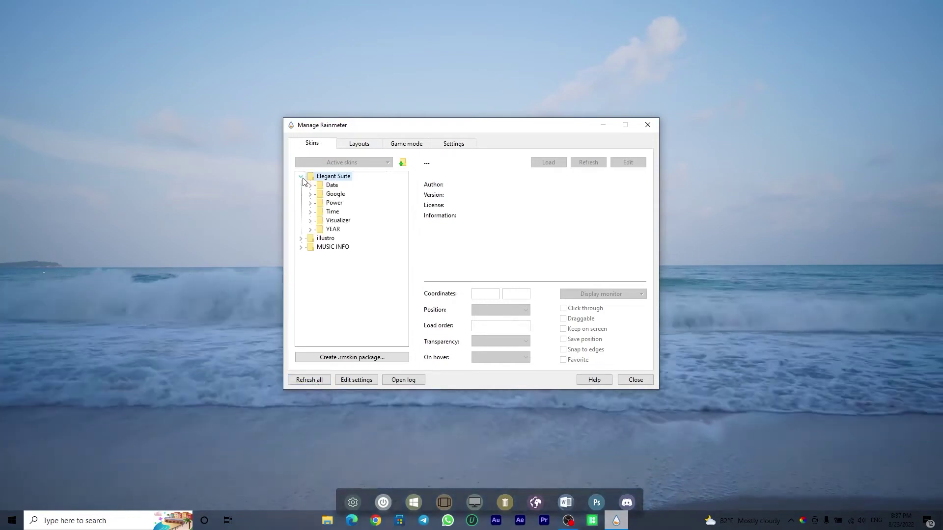
{"action": "left_click", "coordinate": [310, 185]}
{"action": "left_click", "coordinate": [345, 194]}
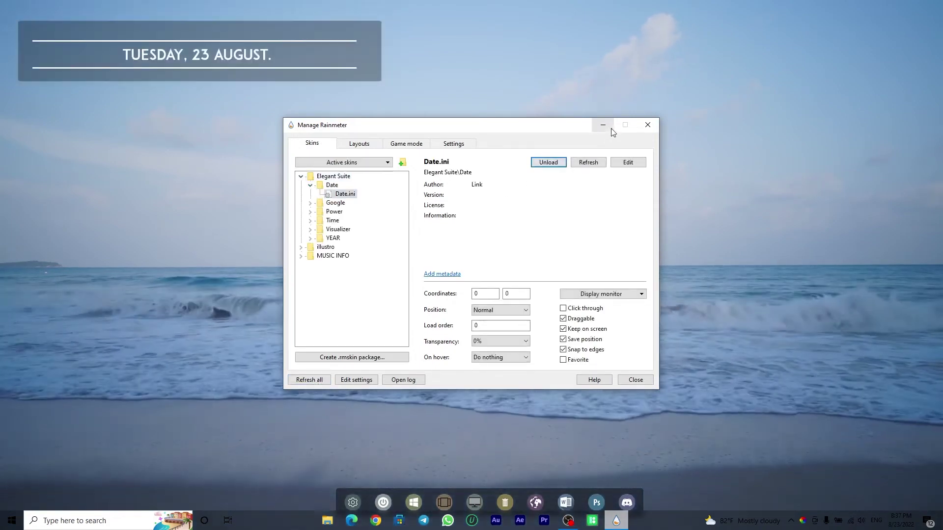
{"action": "left_click", "coordinate": [603, 125]}
{"action": "left_click_drag", "start_coordinate": [347, 72], "coordinate": [612, 253]}
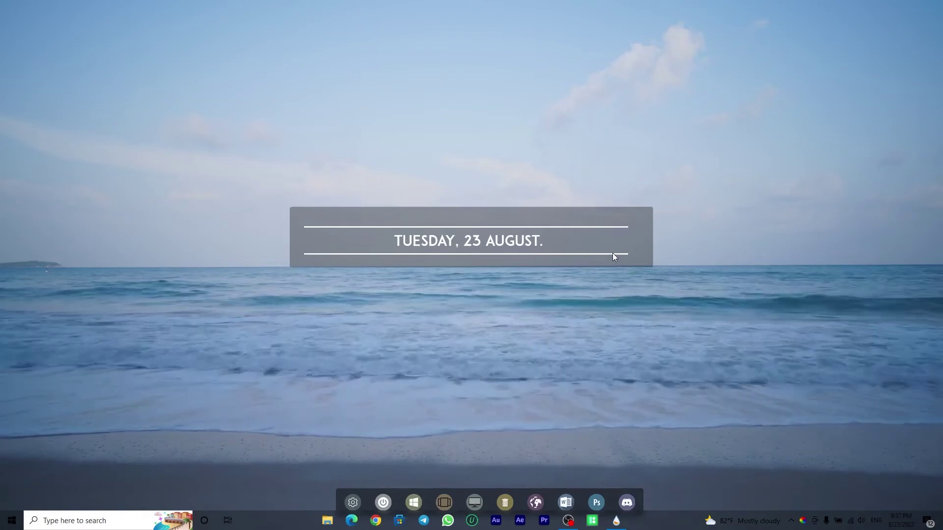
- Load Elegant Suite's Google Search.ini and move the search skin to the desktop's upper-right corner
{"action": "left_click", "coordinate": [621, 527]}
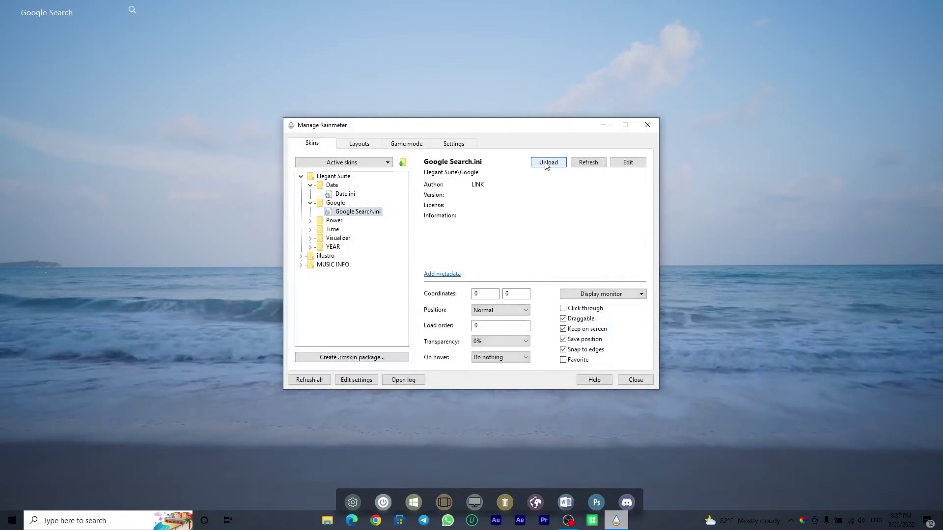
{"action": "left_click", "coordinate": [605, 127]}
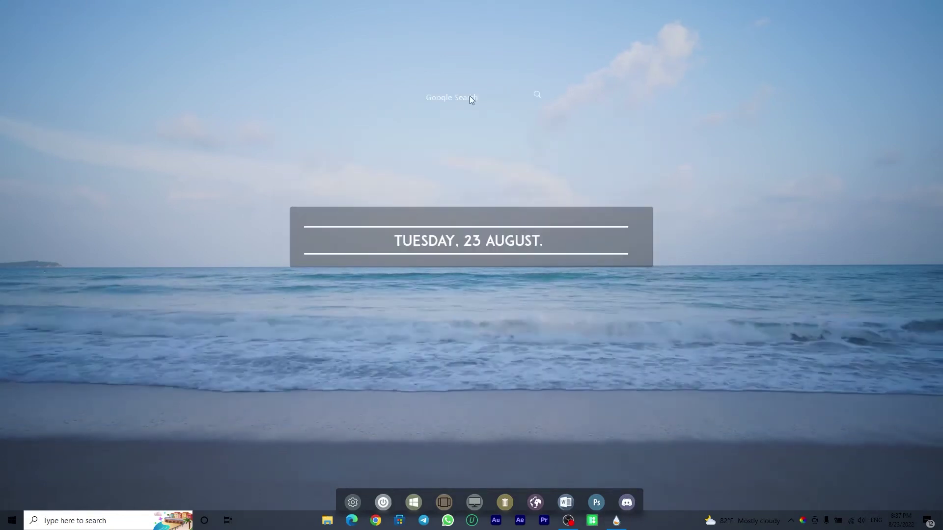
{"action": "left_click_drag", "start_coordinate": [847, 18], "coordinate": [855, 18]}
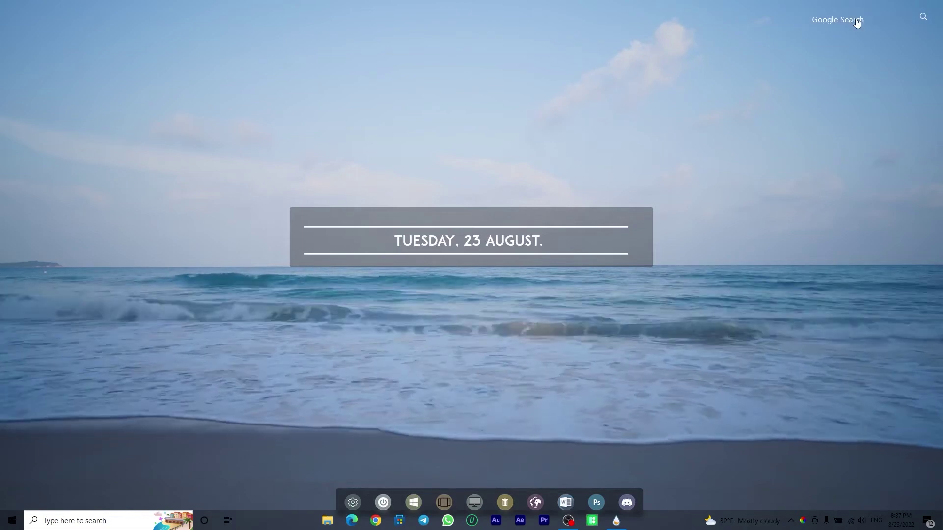
- Load the remaining Elegant Suite skins: Power.ini, Time.ini, Visualizer.ini and Year.ini
{"action": "left_click", "coordinate": [616, 520]}
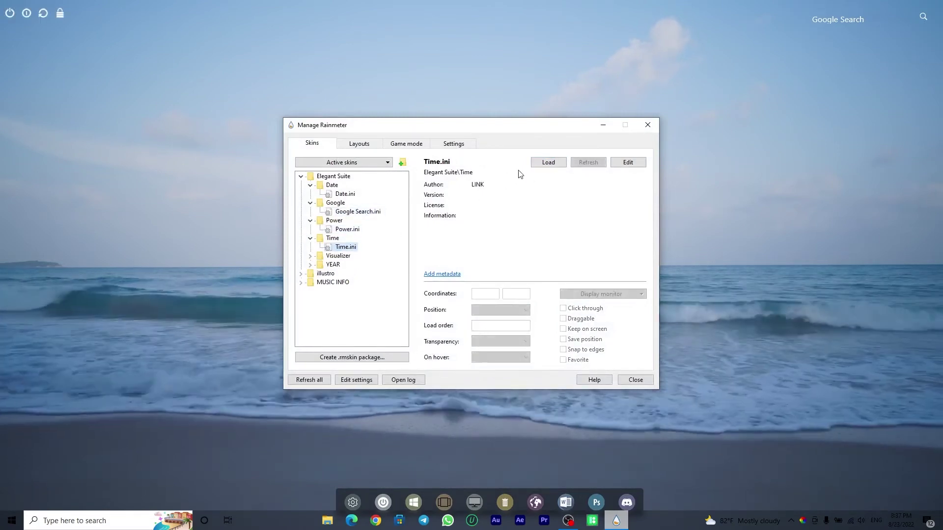
{"action": "left_click", "coordinate": [540, 164]}
{"action": "double_click", "coordinate": [317, 256]}
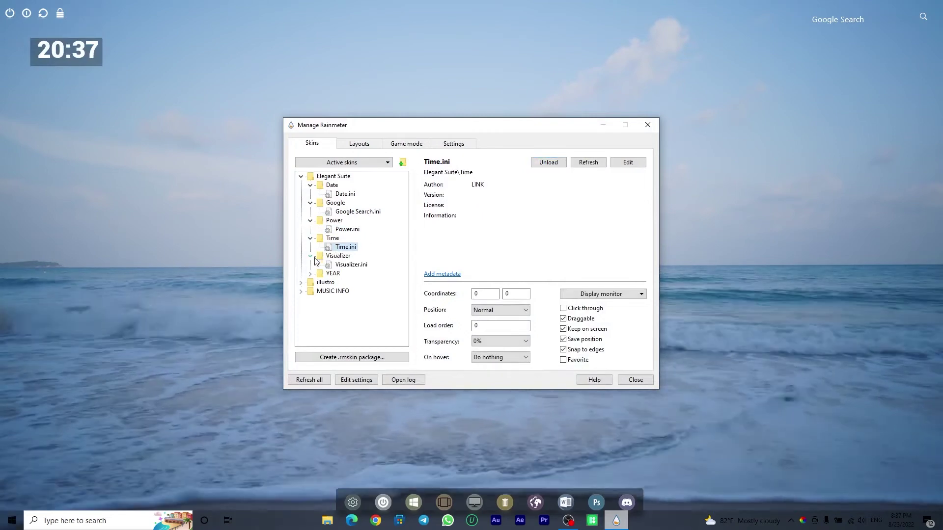
{"action": "left_click", "coordinate": [353, 265]}
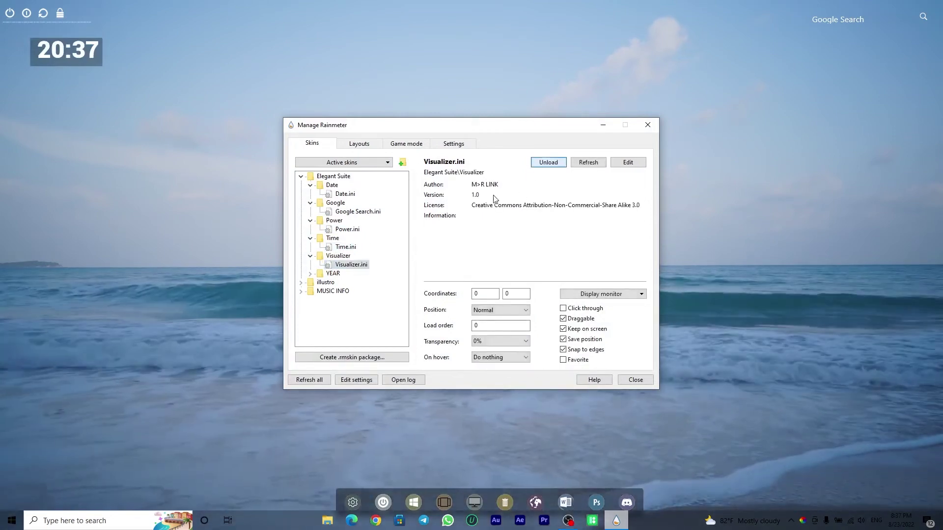
{"action": "double_click", "coordinate": [333, 274]}
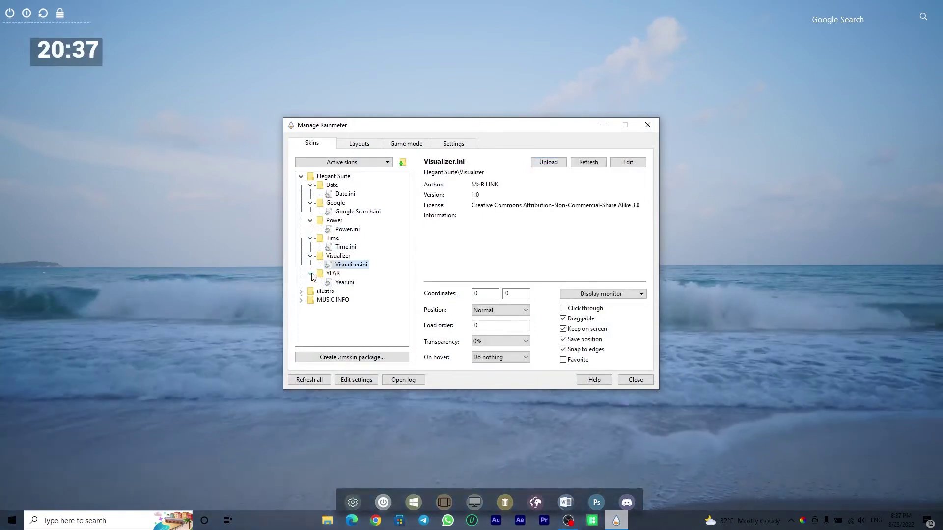
{"action": "left_click", "coordinate": [344, 282]}
{"action": "left_click", "coordinate": [547, 162]}
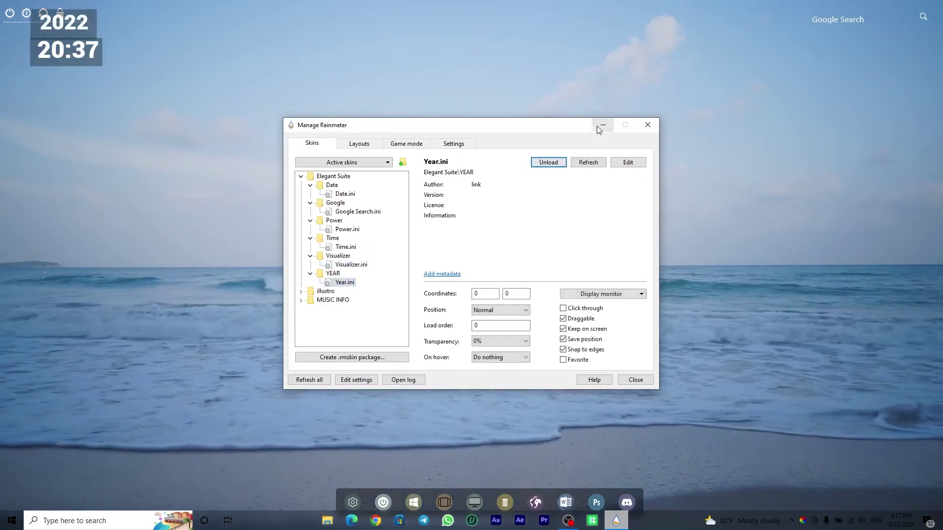
- Arrange the time under the date panel's left end, the year under its right end, and the visualizer centered along its upper edge
{"action": "left_click", "coordinate": [603, 125]}
{"action": "left_click_drag", "start_coordinate": [80, 50], "coordinate": [235, 200]}
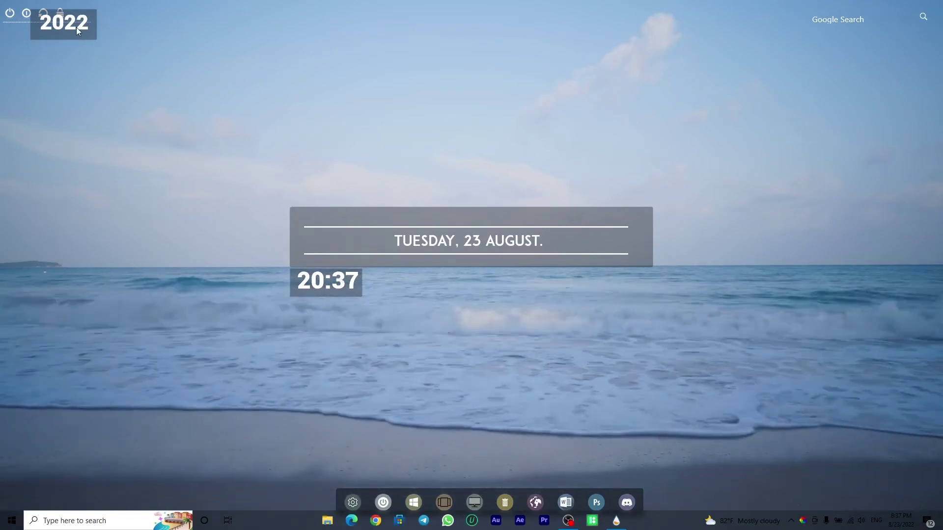
{"action": "left_click_drag", "start_coordinate": [637, 289], "coordinate": [632, 286]}
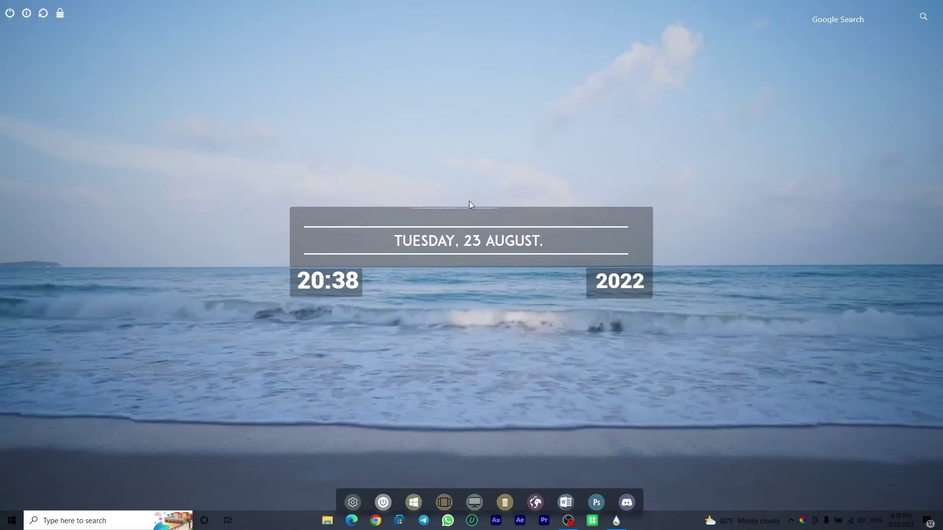
{"action": "left_click_drag", "start_coordinate": [476, 215], "coordinate": [481, 218]}
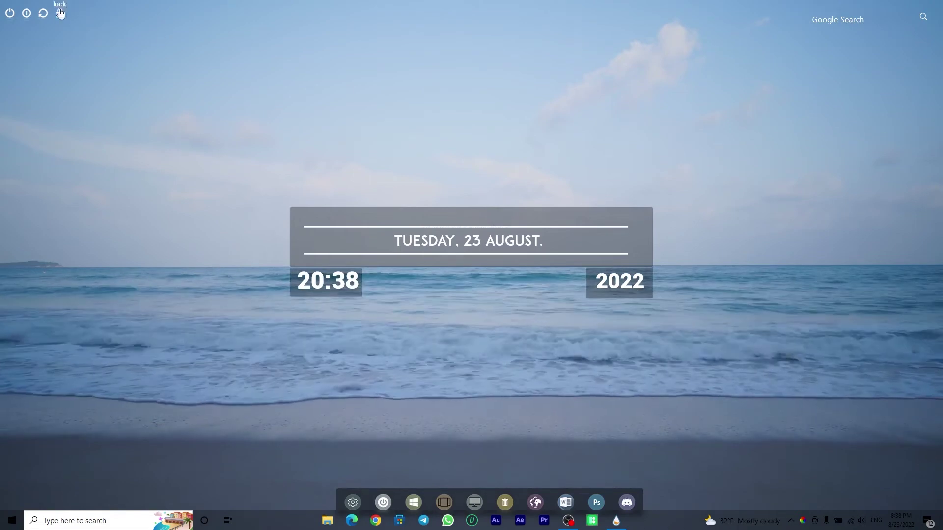
- Move the Power skin to the desktop's upper-right corner and center the Google Search skin directly above the date panel
{"action": "left_click_drag", "start_coordinate": [58, 16], "coordinate": [838, 66]}
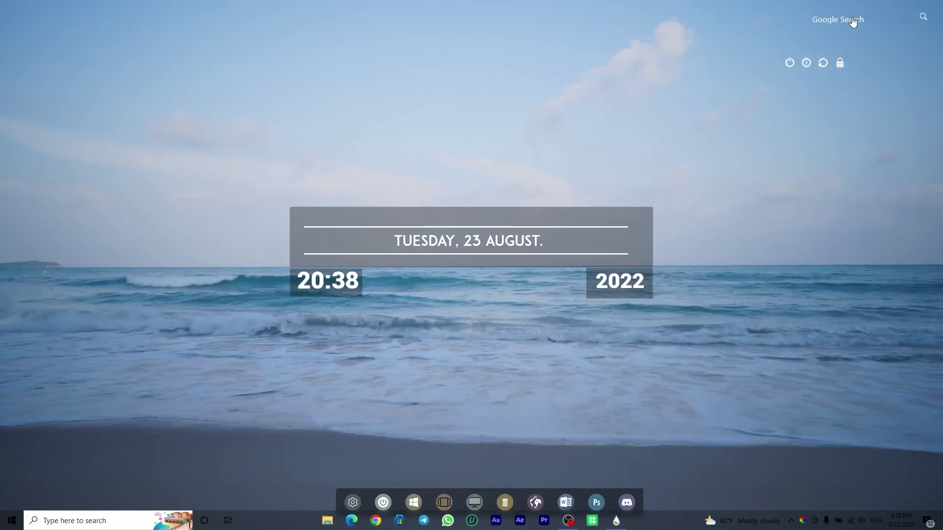
{"action": "left_click_drag", "start_coordinate": [853, 21], "coordinate": [489, 157]}
{"action": "left_click_drag", "start_coordinate": [457, 197], "coordinate": [452, 197]}
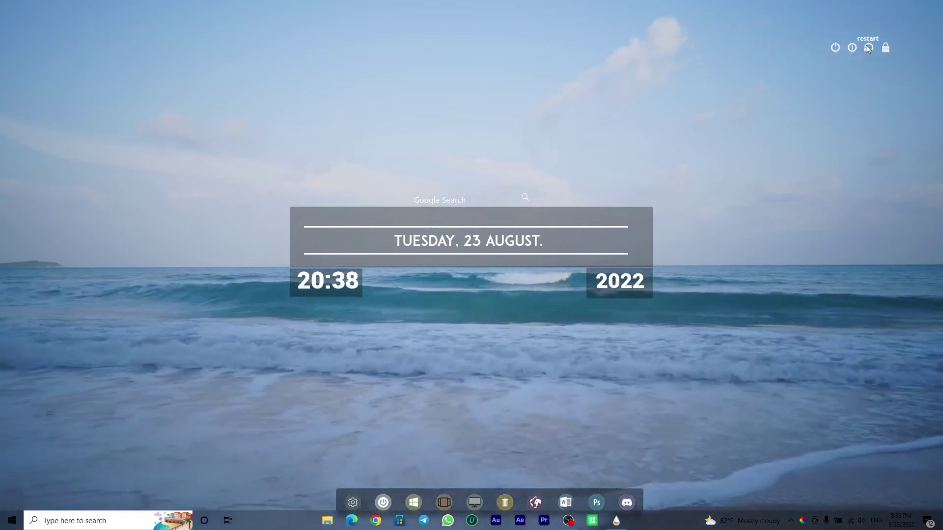
{"action": "left_click_drag", "start_coordinate": [904, 21], "coordinate": [906, 21]}
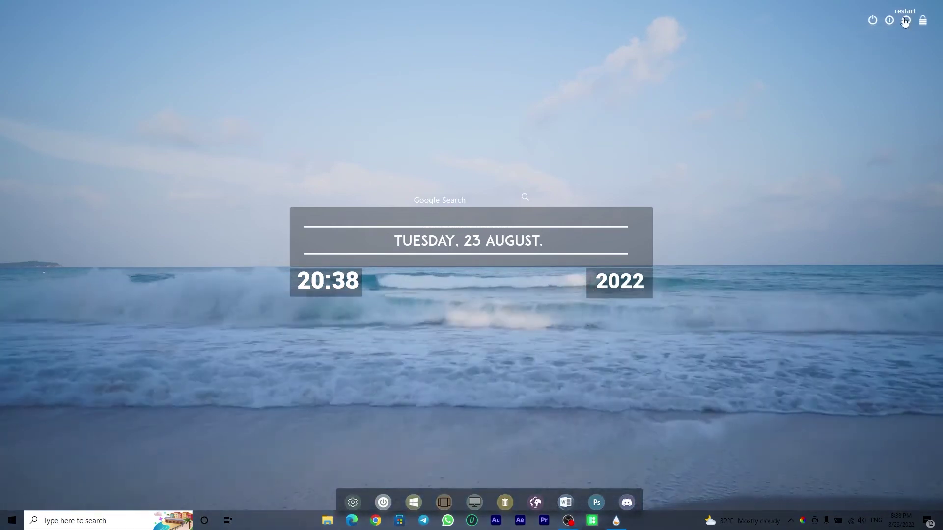
- Load the MUSIC INFO skins Settings.ini and Song Info.ini in Rainmeter
{"action": "left_click", "coordinate": [615, 527]}
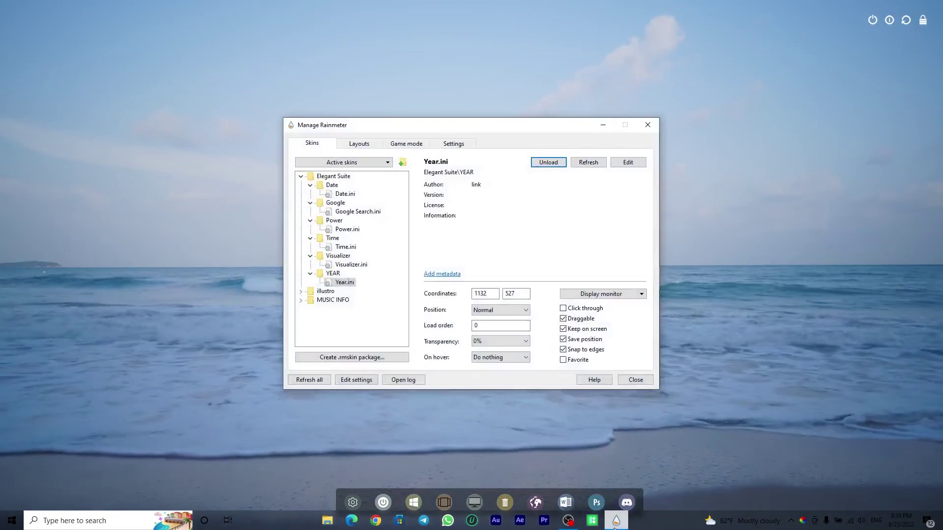
{"action": "left_click", "coordinate": [301, 178]}
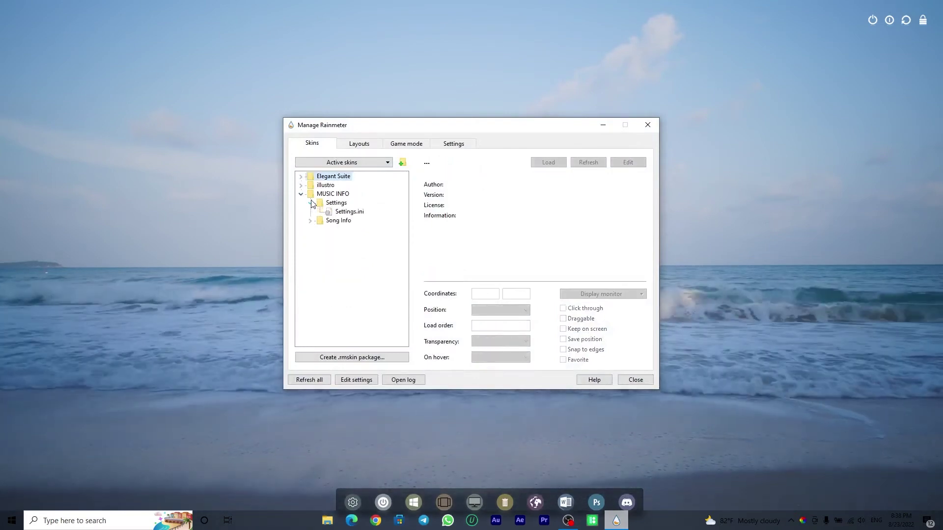
{"action": "left_click", "coordinate": [329, 213]}
{"action": "left_click", "coordinate": [538, 165]}
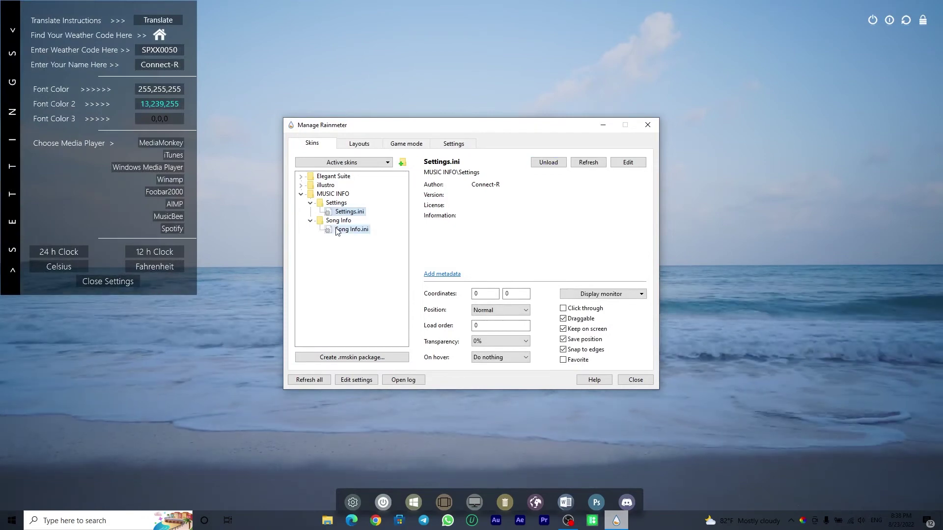
{"action": "left_click", "coordinate": [338, 230]}
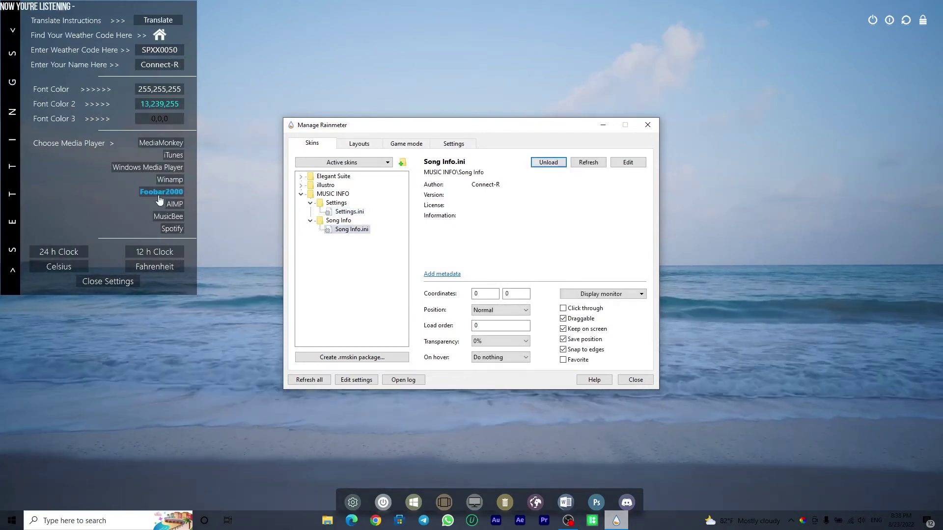
- Unload the MUSIC INFO Settings skin and move the Song Info skin slightly inward from the desktop's upper-left corner
{"action": "right_click", "coordinate": [108, 193]}
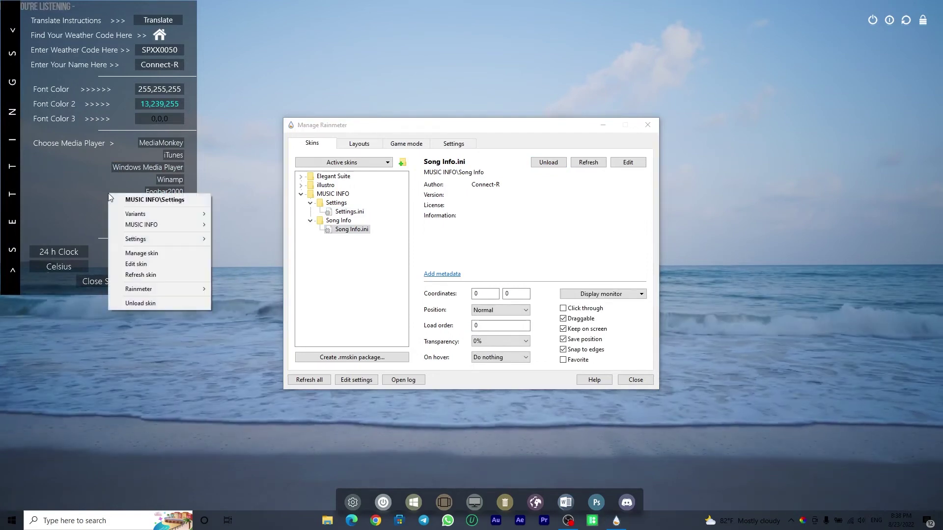
{"action": "left_click", "coordinate": [140, 302]}
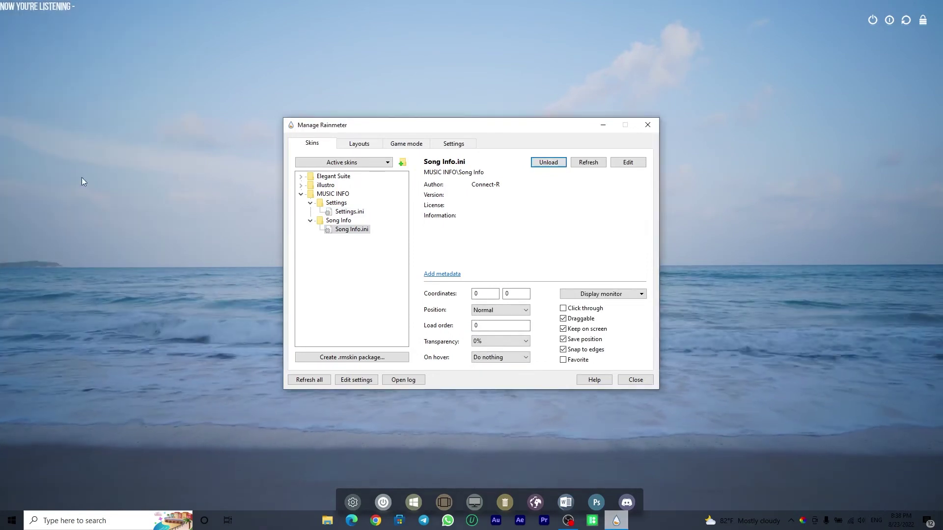
{"action": "left_click_drag", "start_coordinate": [49, 7], "coordinate": [66, 20]}
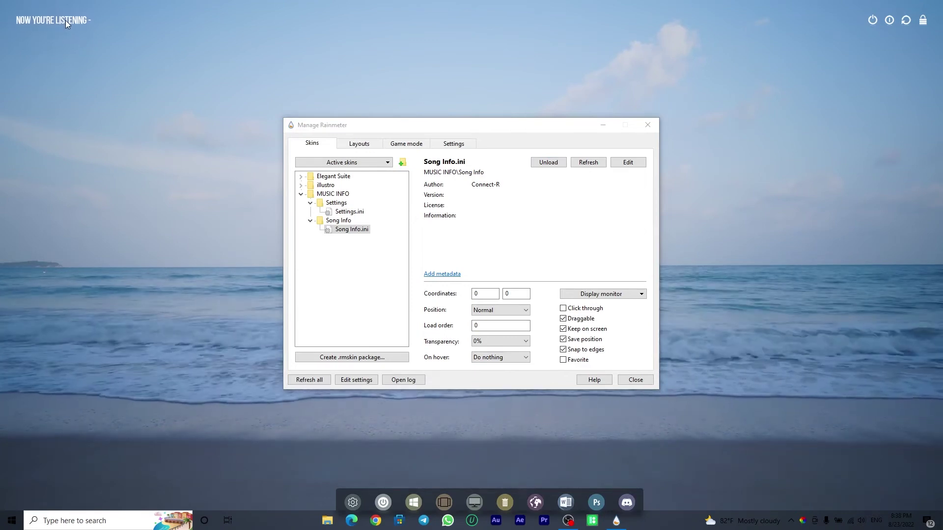
- Close the Rainmeter manager and turn on automatic hiding of the Windows taskbar in desktop mode
{"action": "left_click", "coordinate": [646, 126]}
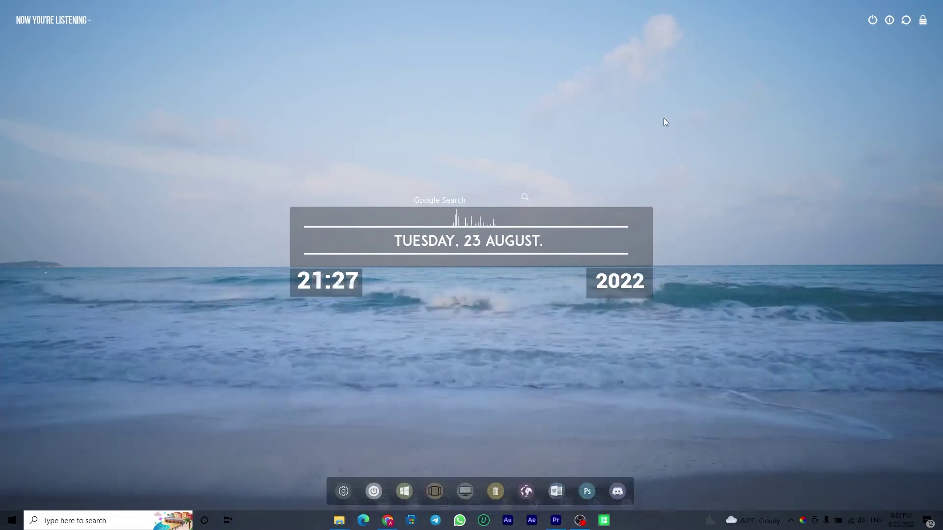
{"action": "right_click", "coordinate": [654, 521]}
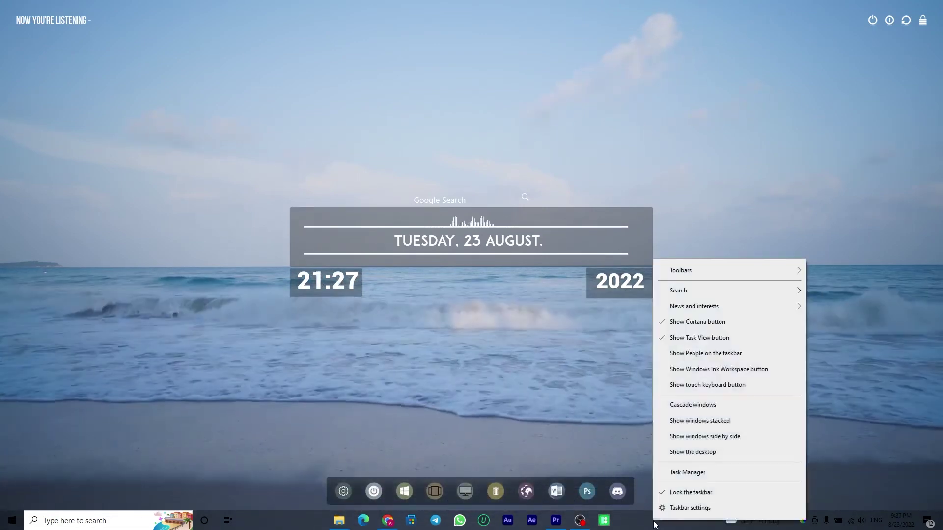
{"action": "left_click", "coordinate": [663, 514]}
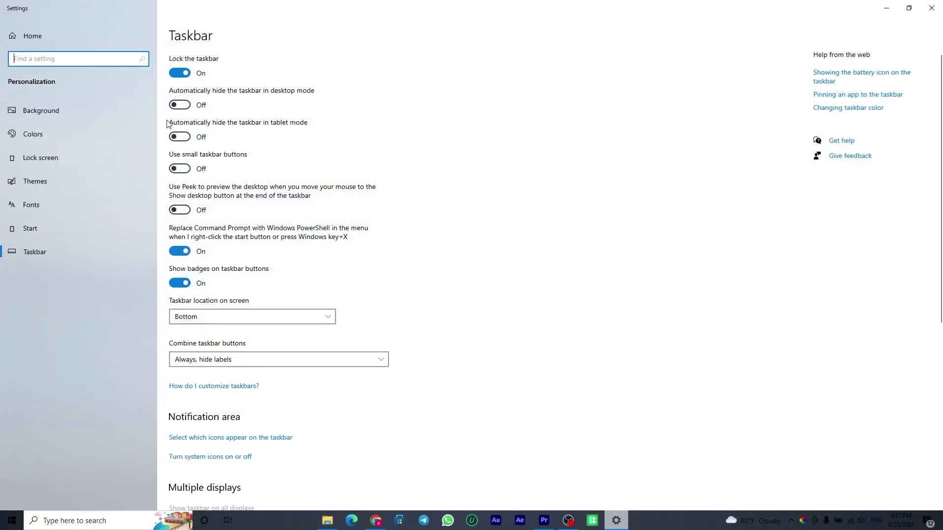
{"action": "left_click", "coordinate": [174, 106]}
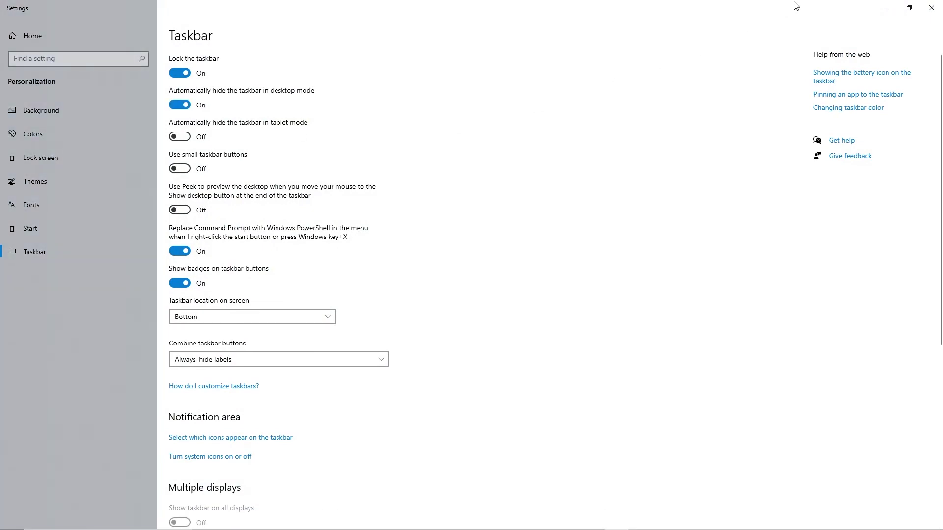
{"action": "left_click", "coordinate": [938, 8]}
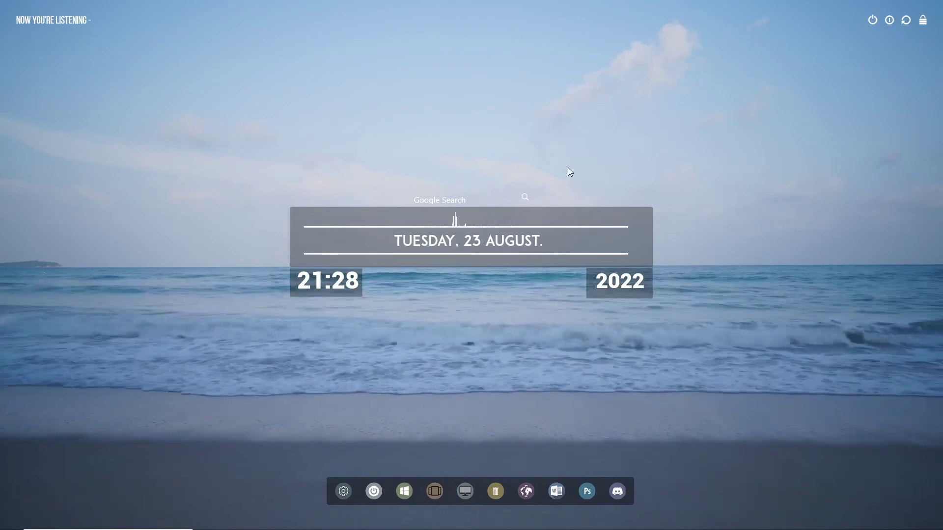
- Test the dock by opening This PC from it, shift the window toward the desktop's center, and close it
{"action": "left_click", "coordinate": [462, 489]}
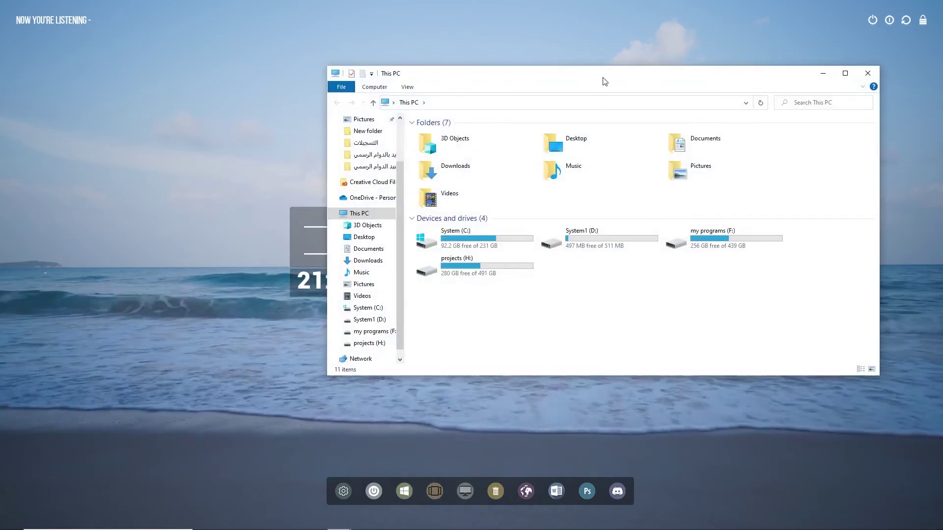
{"action": "left_click_drag", "start_coordinate": [602, 80], "coordinate": [509, 80]}
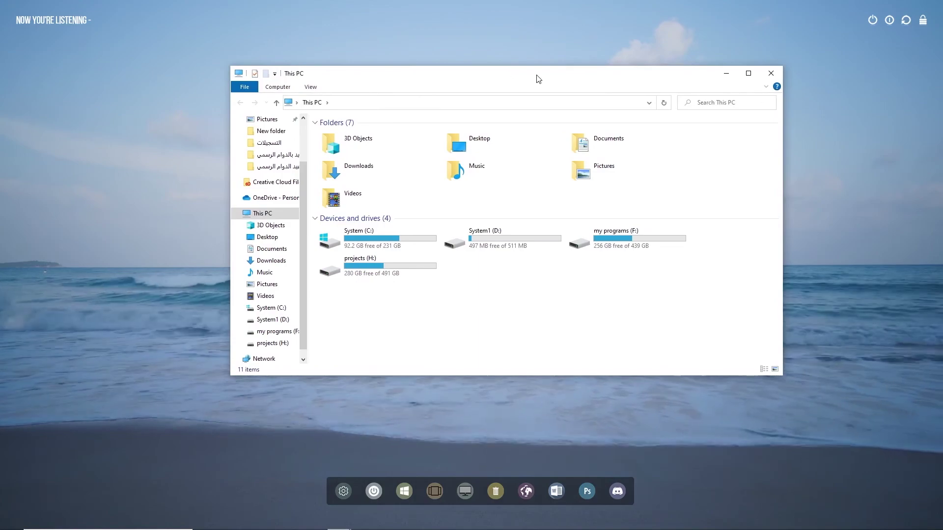
{"action": "left_click", "coordinate": [771, 74]}
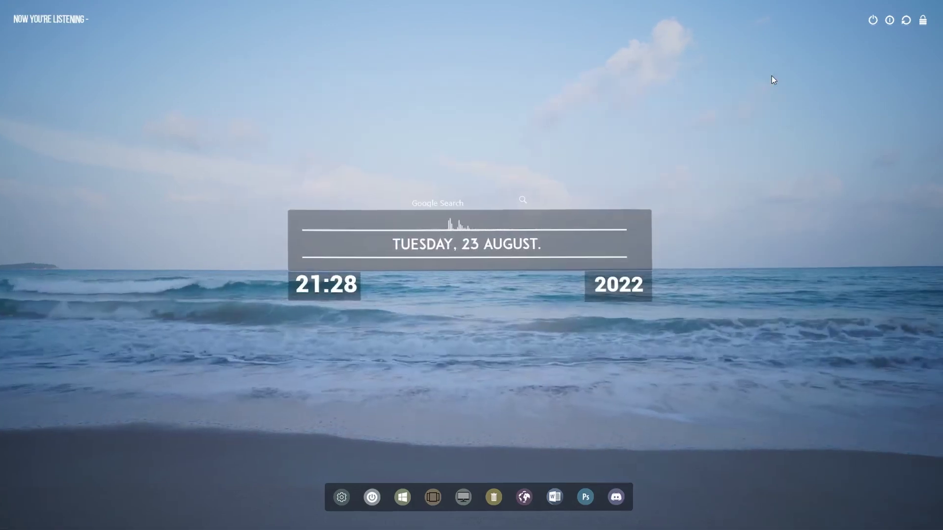